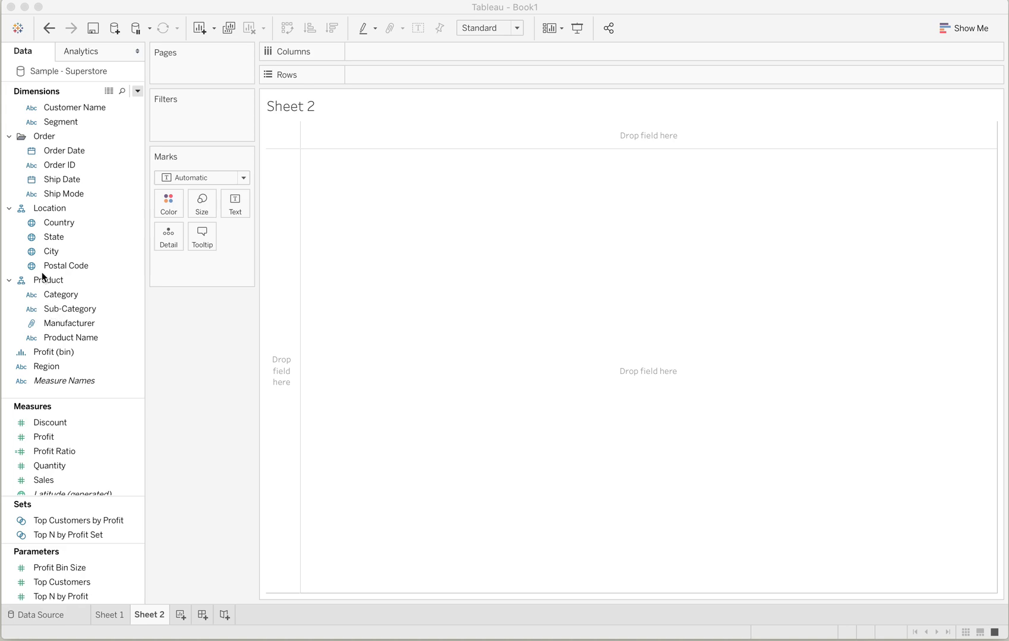
# Add the Profit measure to the rows of Sheet 2.
pyautogui.click(45, 440)
pyautogui.moveTo(45, 443)
pyautogui.mouseDown()
pyautogui.moveTo(419, 60)
pyautogui.moveTo(413, 78)
pyautogui.mouseUp()
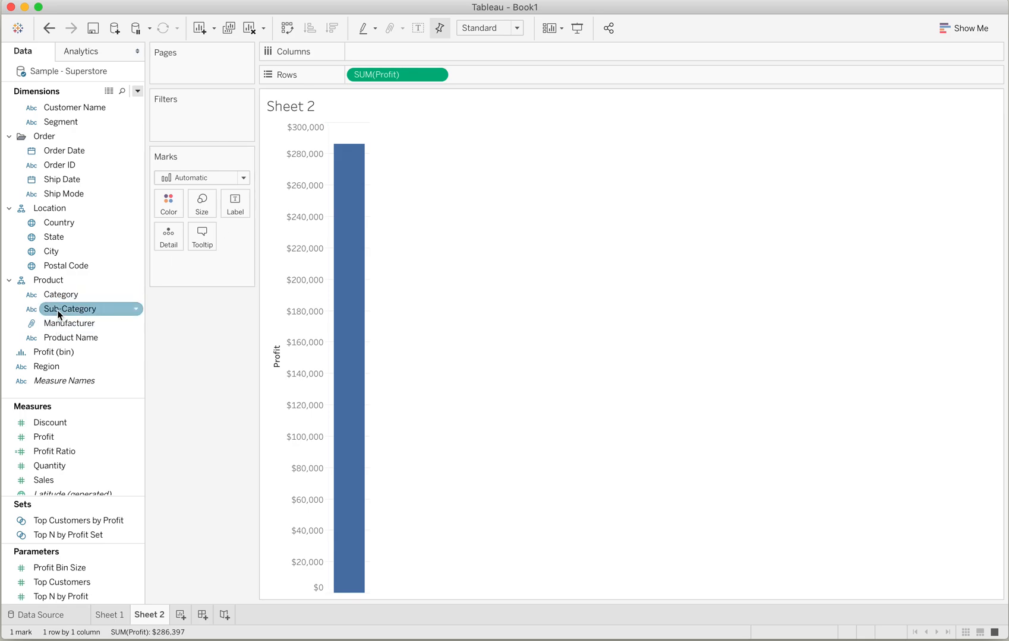
# Try breaking profit down by Sub-Category on the columns, and remove that field from the view again.
pyautogui.moveTo(56, 310); pyautogui.dragTo(398, 53)
pyautogui.moveTo(697, 305)
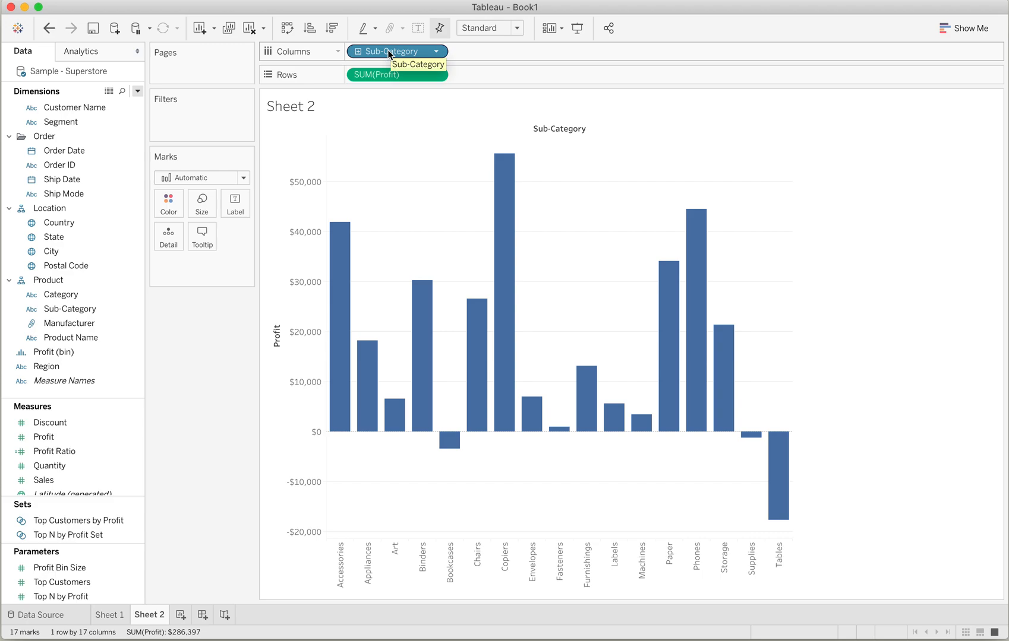
pyautogui.click(388, 52)
pyautogui.moveTo(388, 52); pyautogui.dragTo(217, 355)
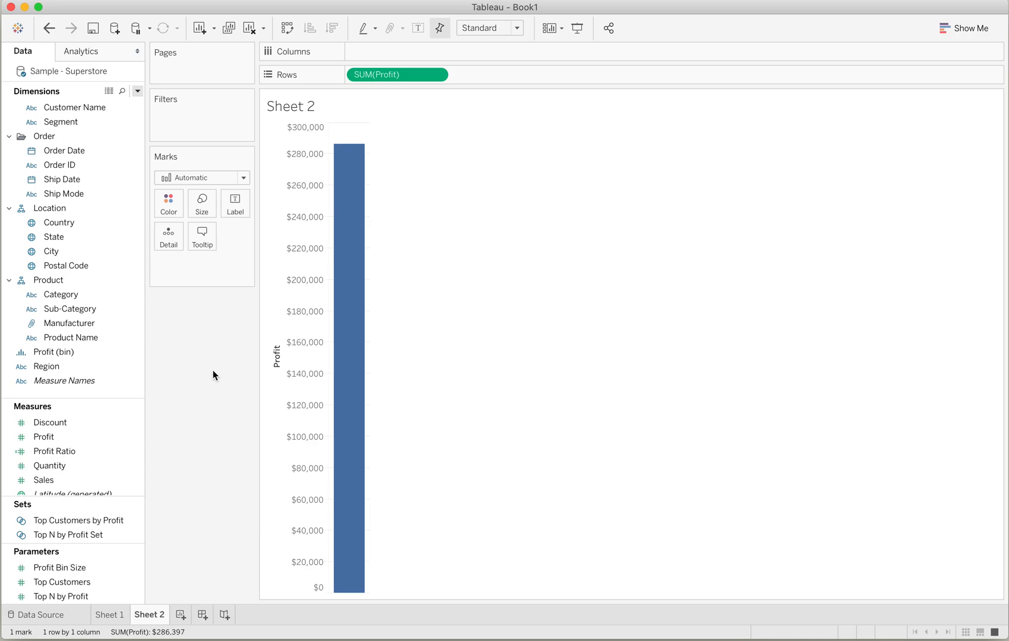
# Start a new parameter named "Select a Dimension" with the String data type.
pyautogui.click(137, 90)
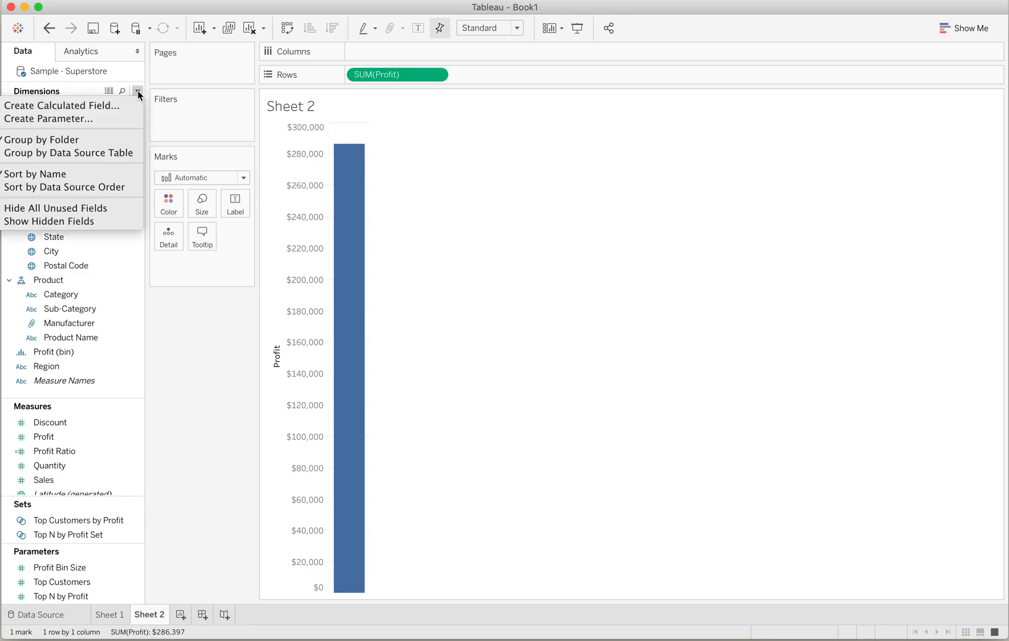
pyautogui.click(55, 119)
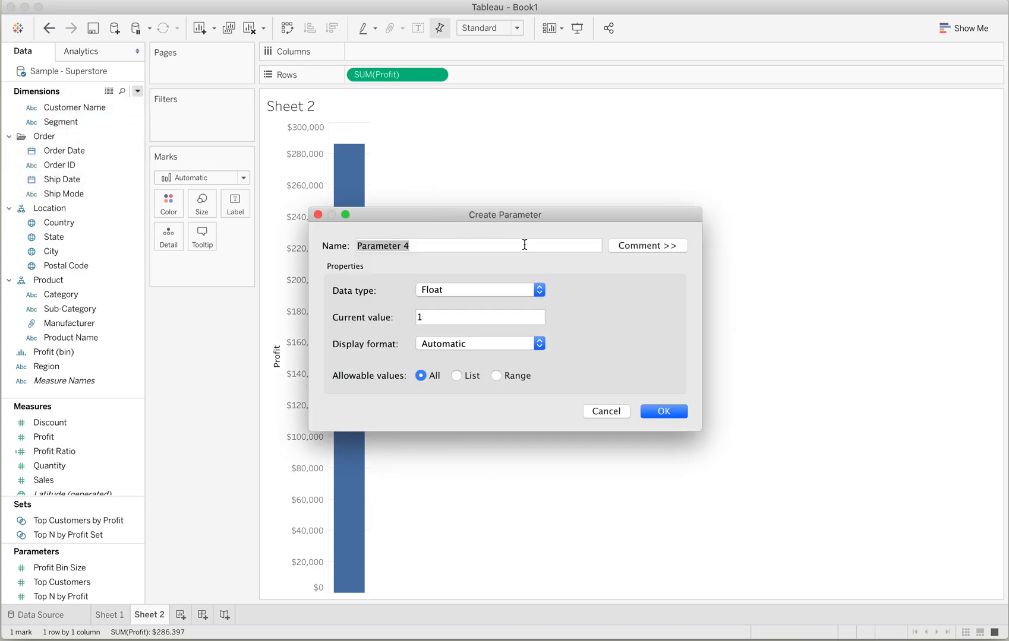
pyautogui.write('Select a')
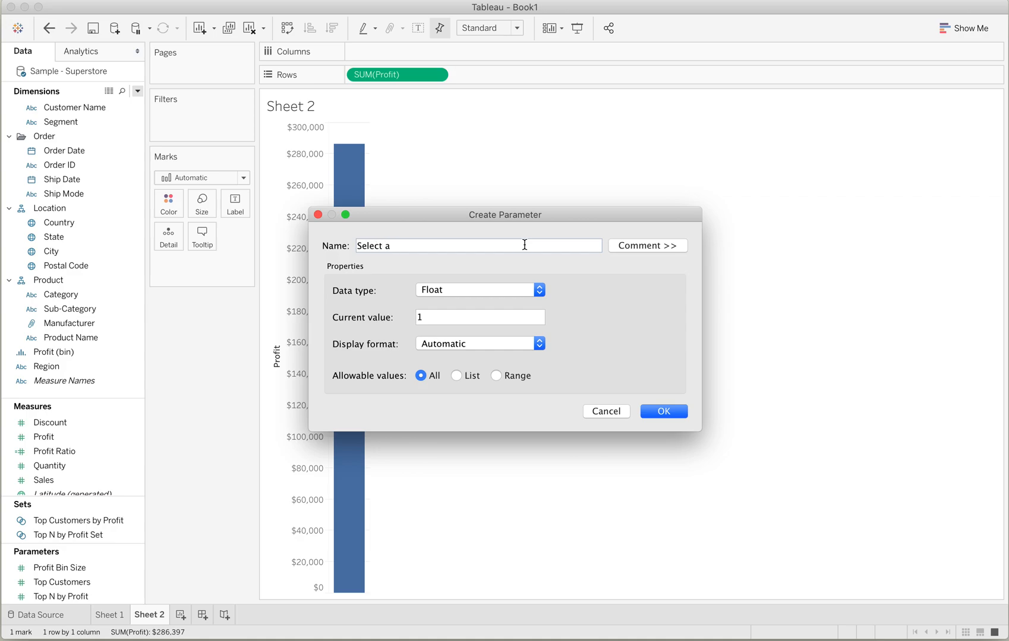
pyautogui.write(' Dimension')
pyautogui.click(483, 290)
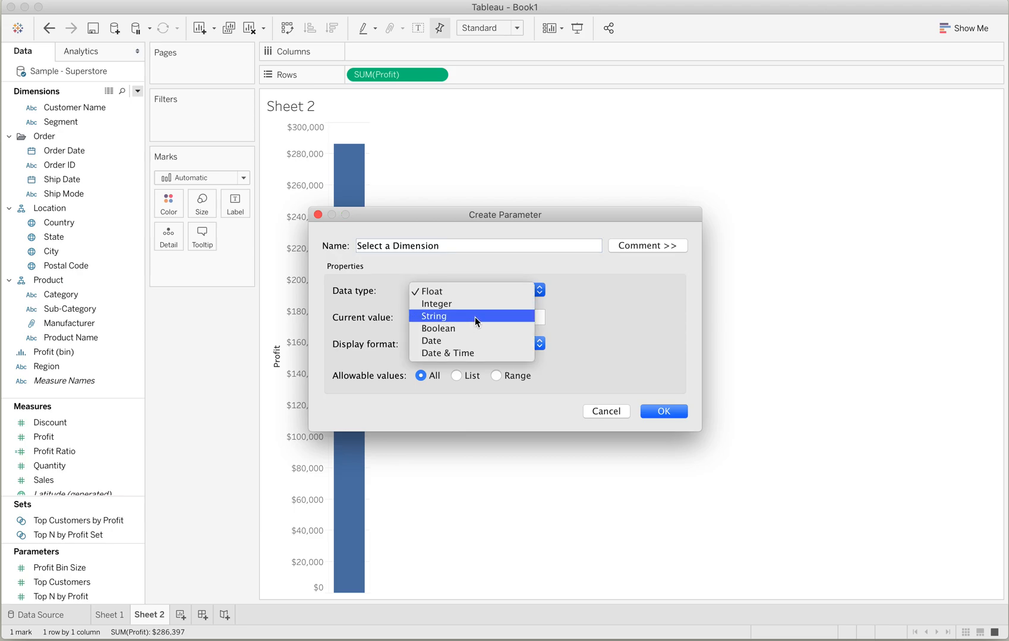
pyautogui.click(474, 317)
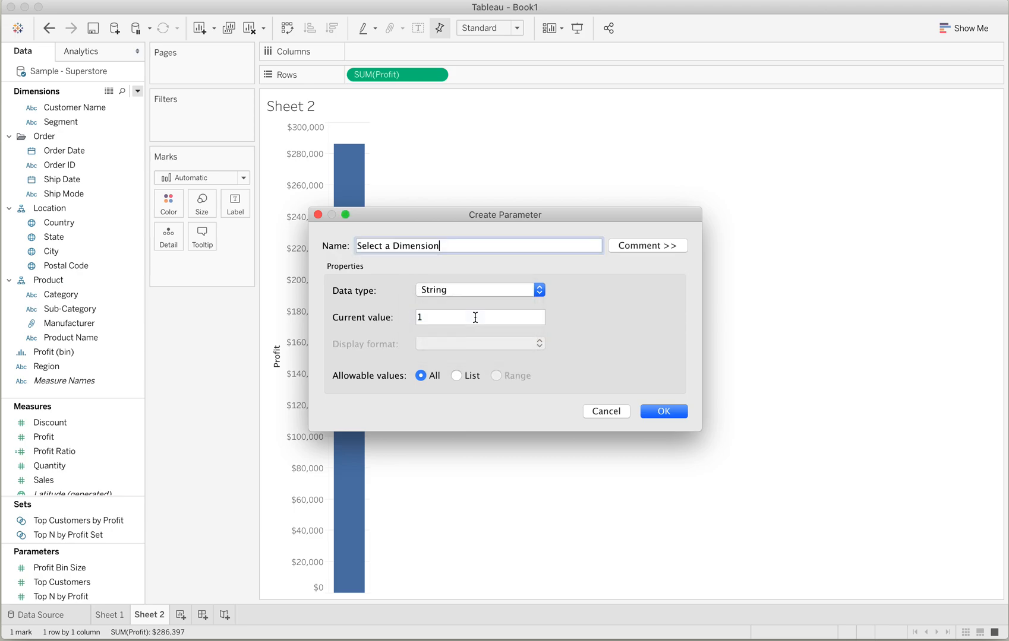
# Restrict the parameter to a list with the values Segment, Category and Sub-Category, and create it.
pyautogui.click(457, 379)
pyautogui.click(410, 441)
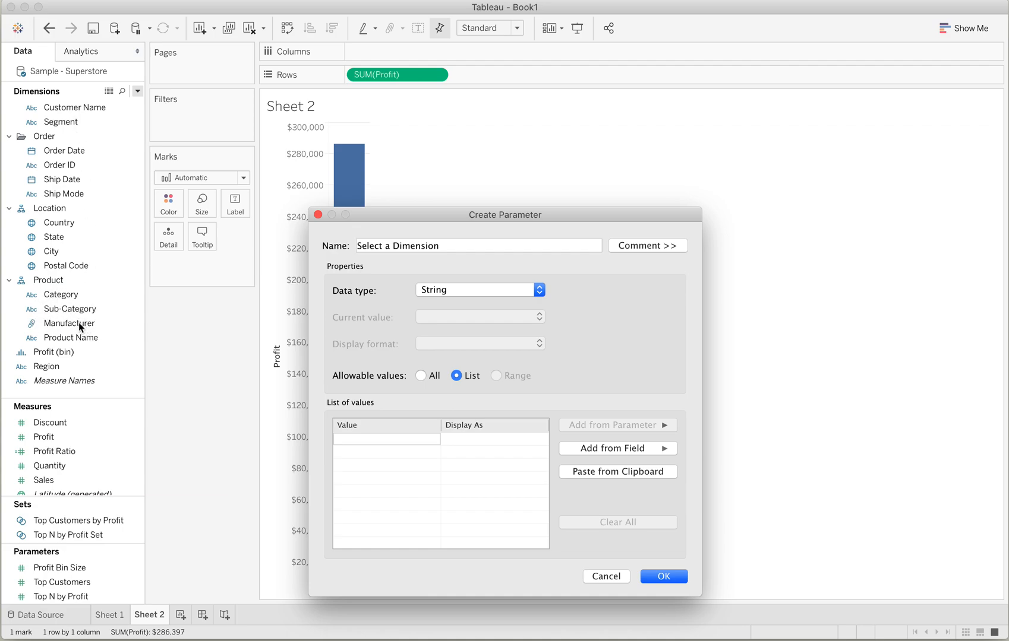
pyautogui.write('Segment')
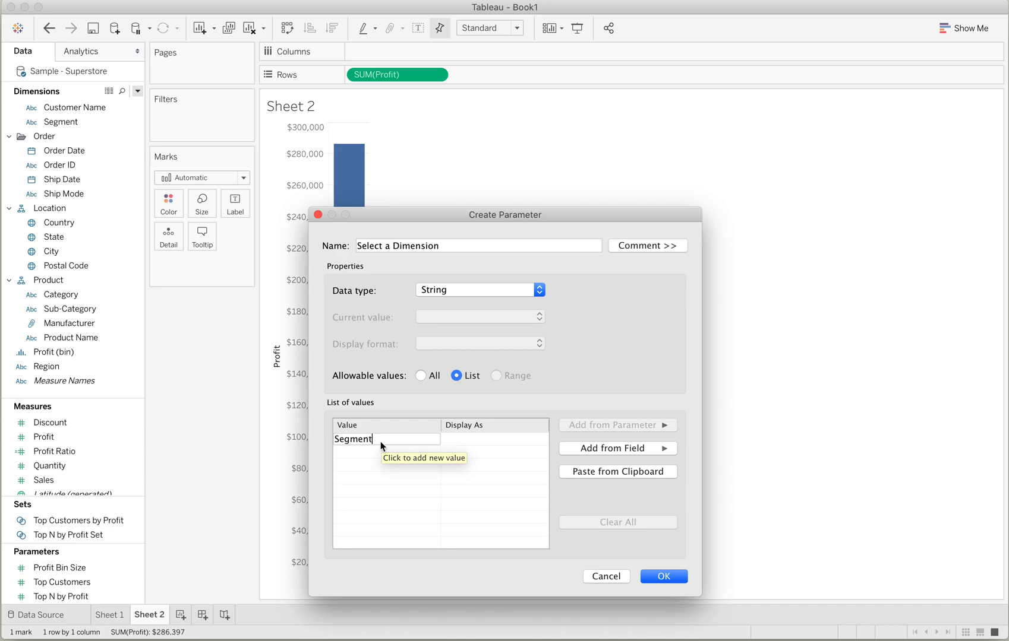
pyautogui.press('Return')
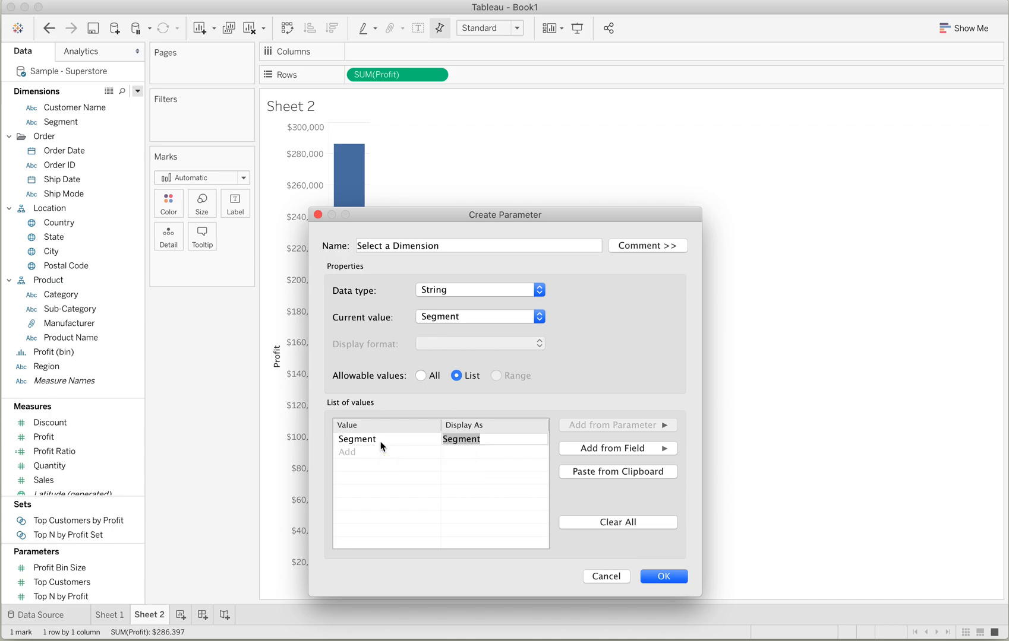
pyautogui.click(379, 453)
pyautogui.write('Category')
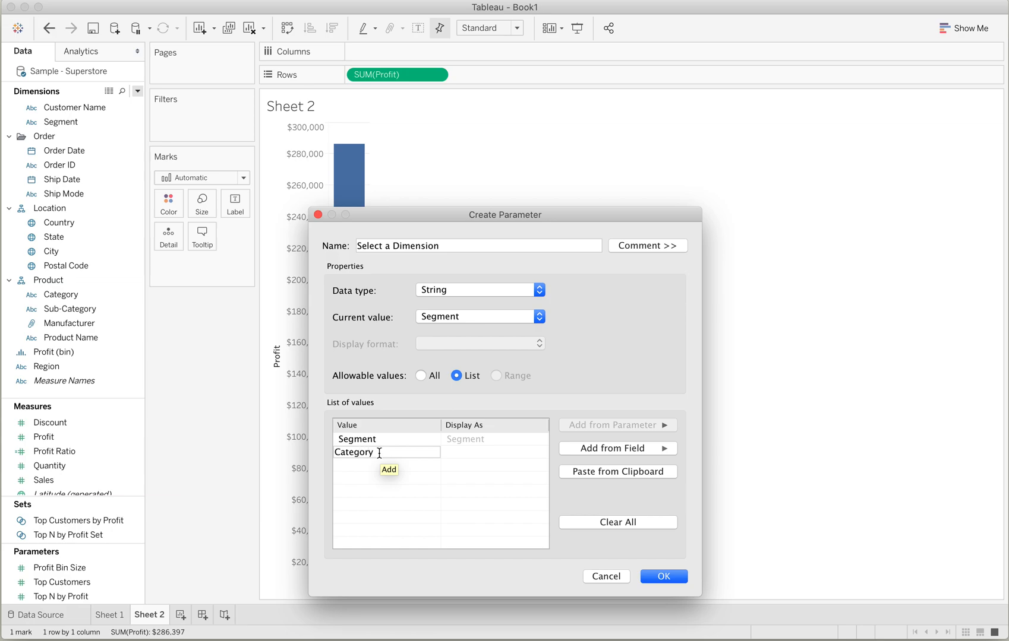
pyautogui.click(355, 468)
pyautogui.write('Sub-Category')
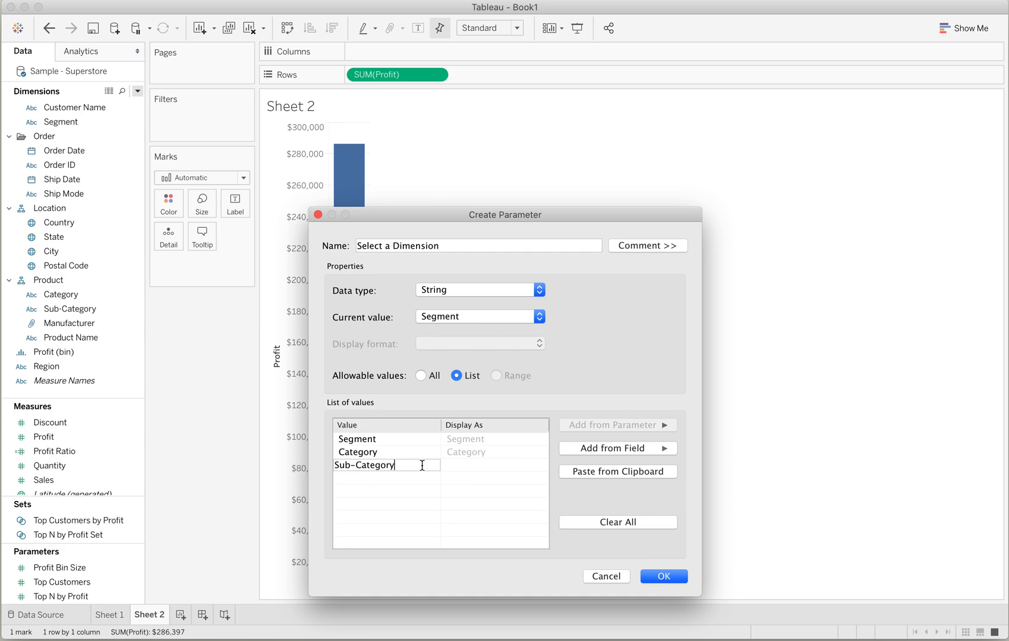
pyautogui.click(454, 470)
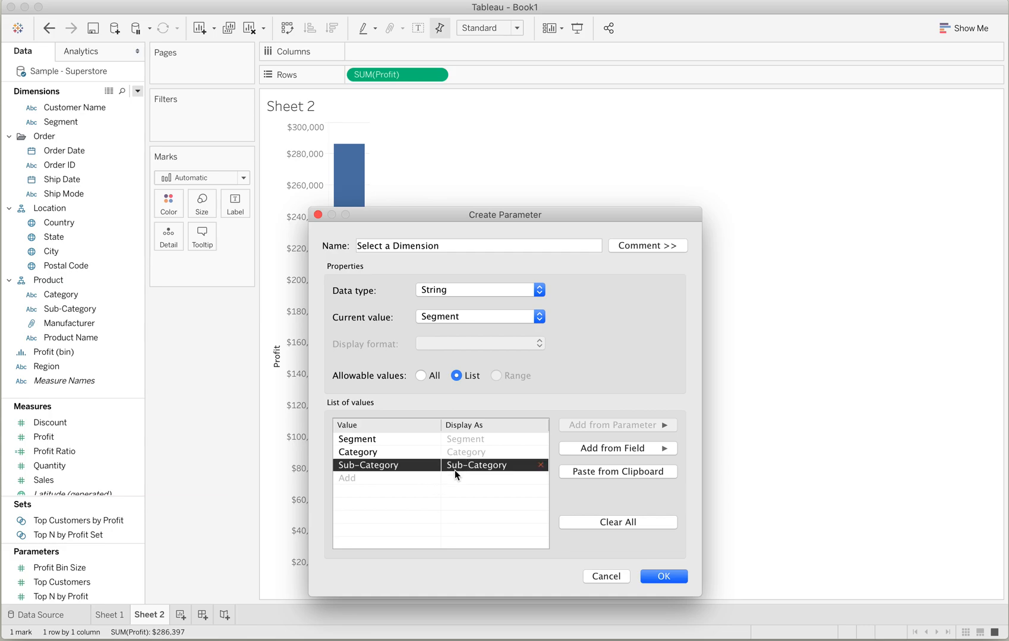
pyautogui.click(461, 439)
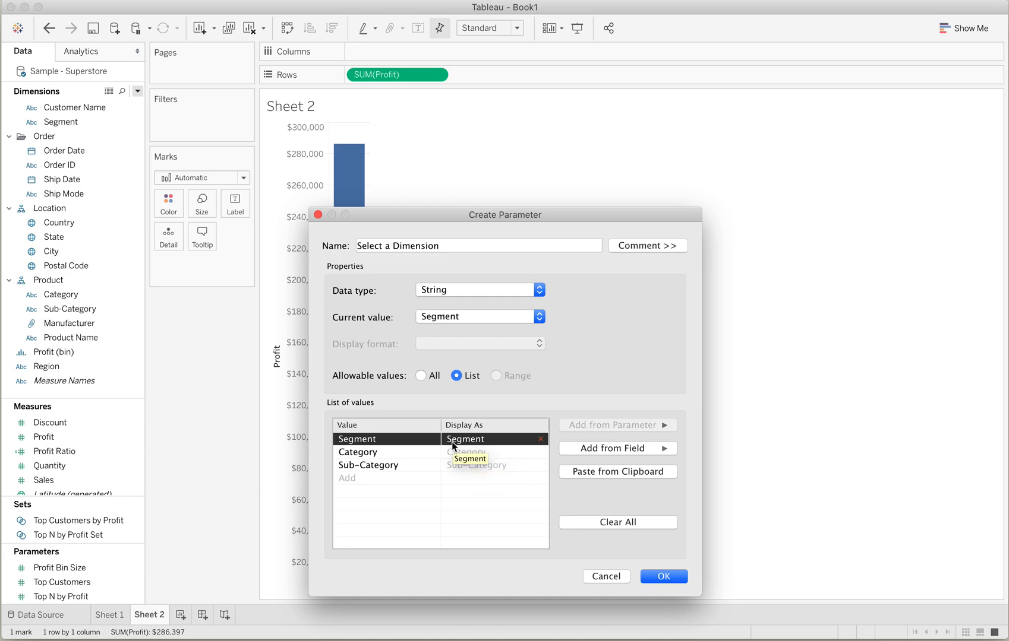
pyautogui.click(665, 577)
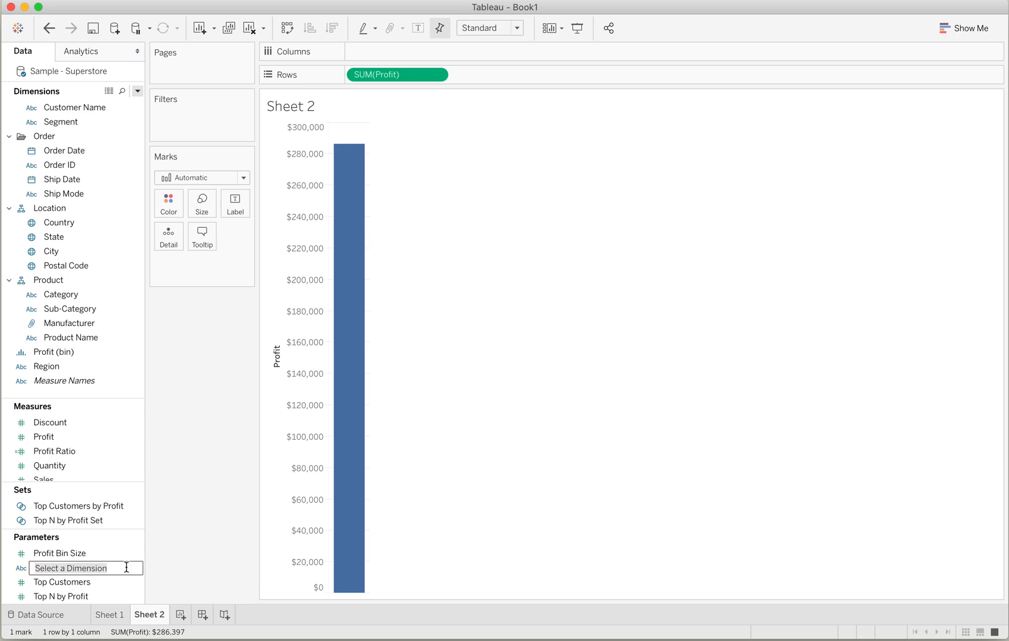
# Show the control for the Select a Dimension parameter, place it below the Marks card and check its list of options.
pyautogui.rightClick(140, 558)
pyautogui.click(119, 568)
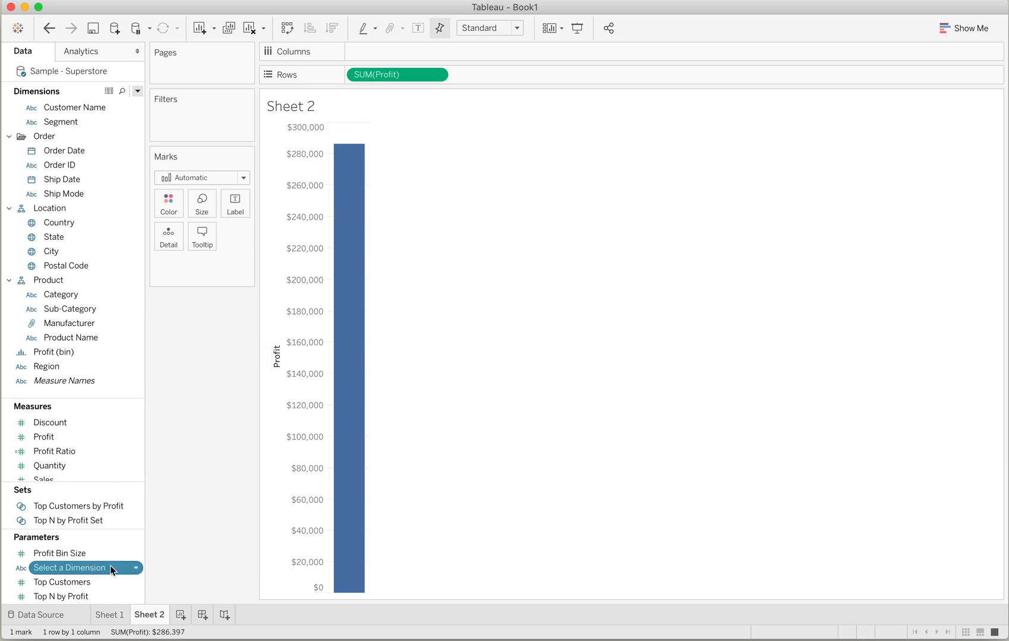
pyautogui.rightClick(135, 567)
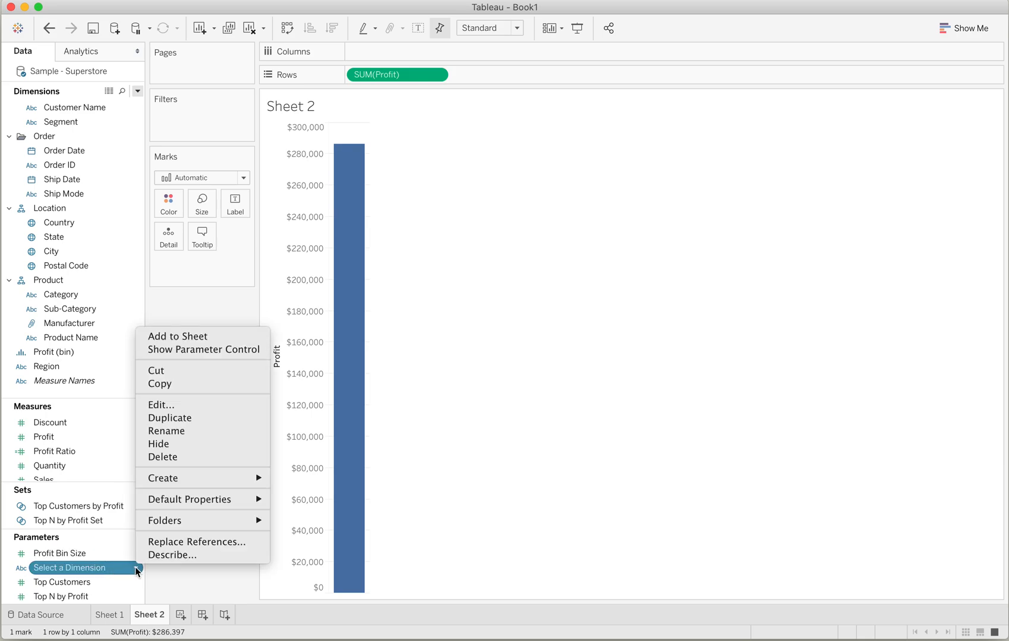
pyautogui.click(199, 349)
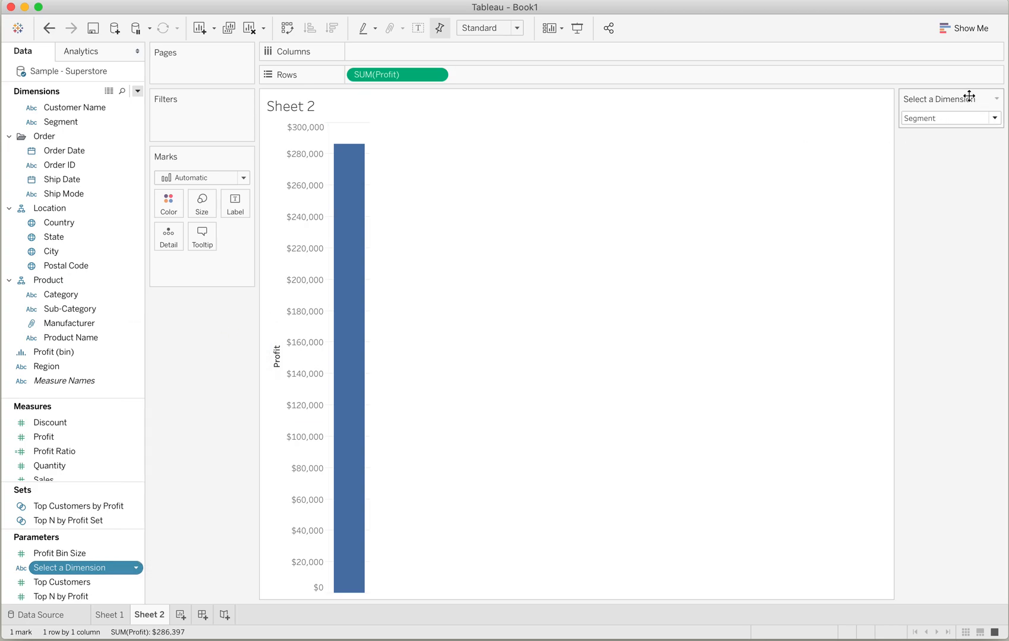
pyautogui.moveTo(968, 95); pyautogui.dragTo(217, 303)
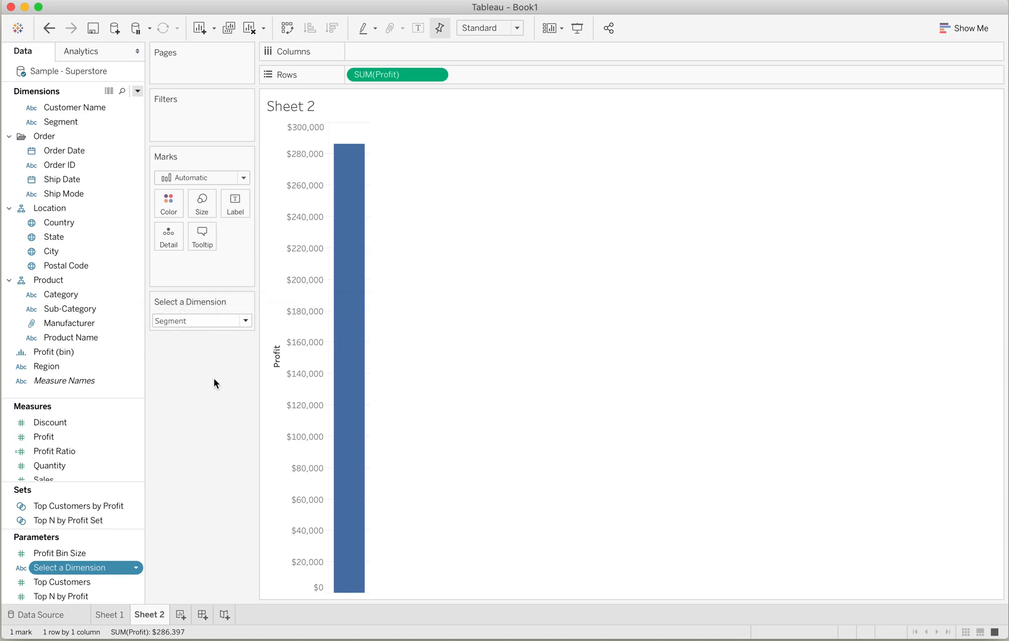
pyautogui.click(245, 322)
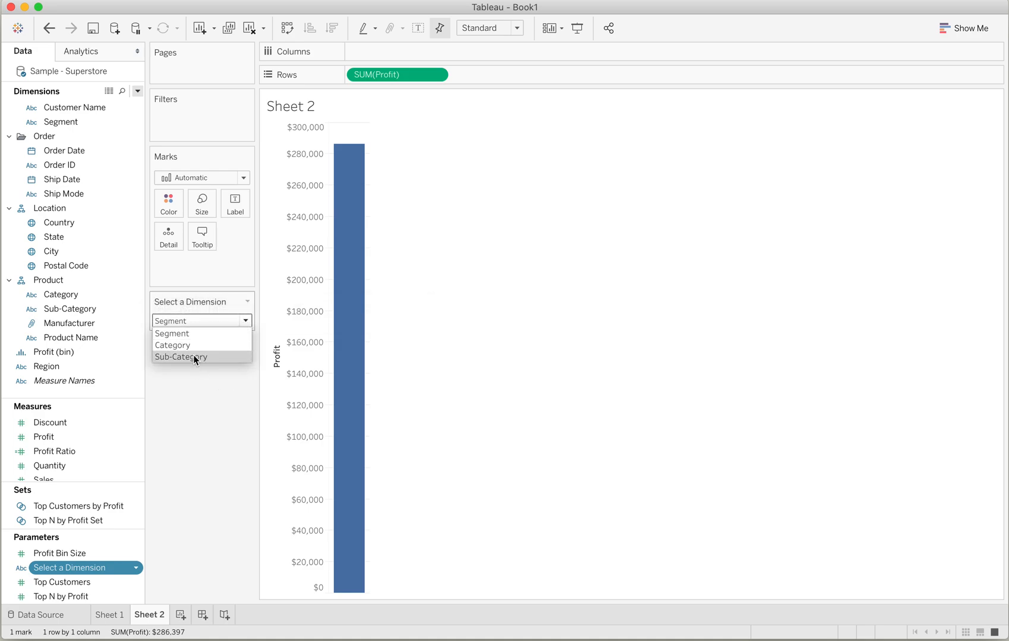
pyautogui.click(187, 395)
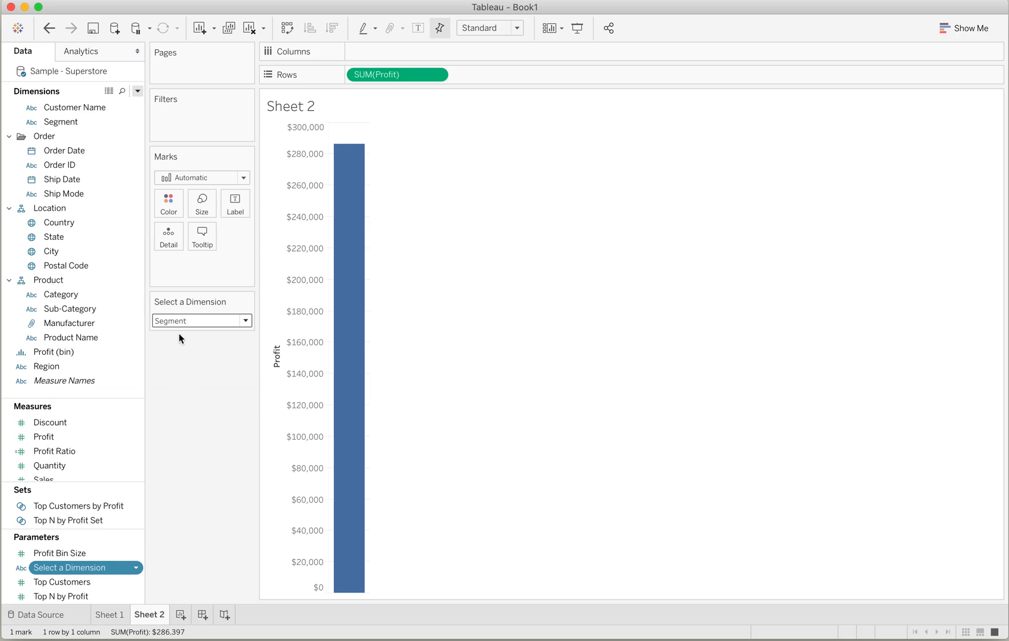
# Start a new calculated field named "Selected Dimension".
pyautogui.click(137, 92)
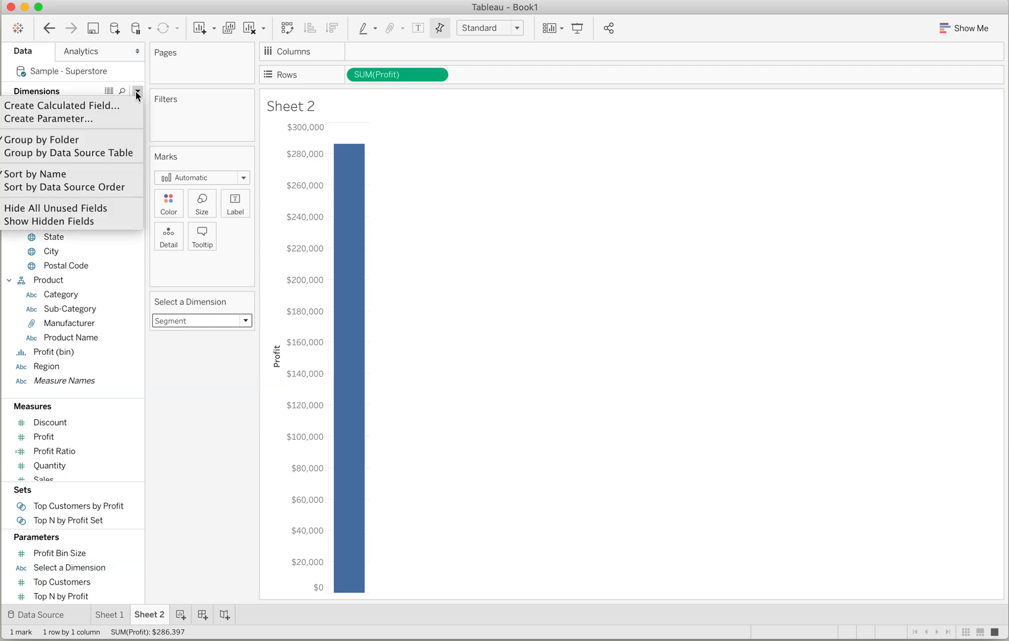
pyautogui.click(86, 104)
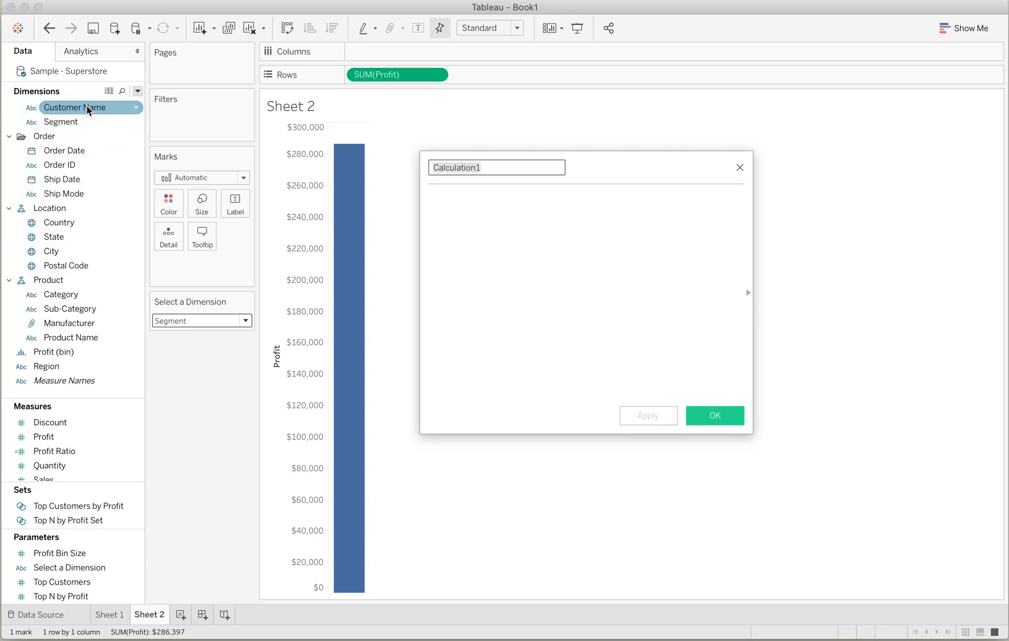
pyautogui.write('Select')
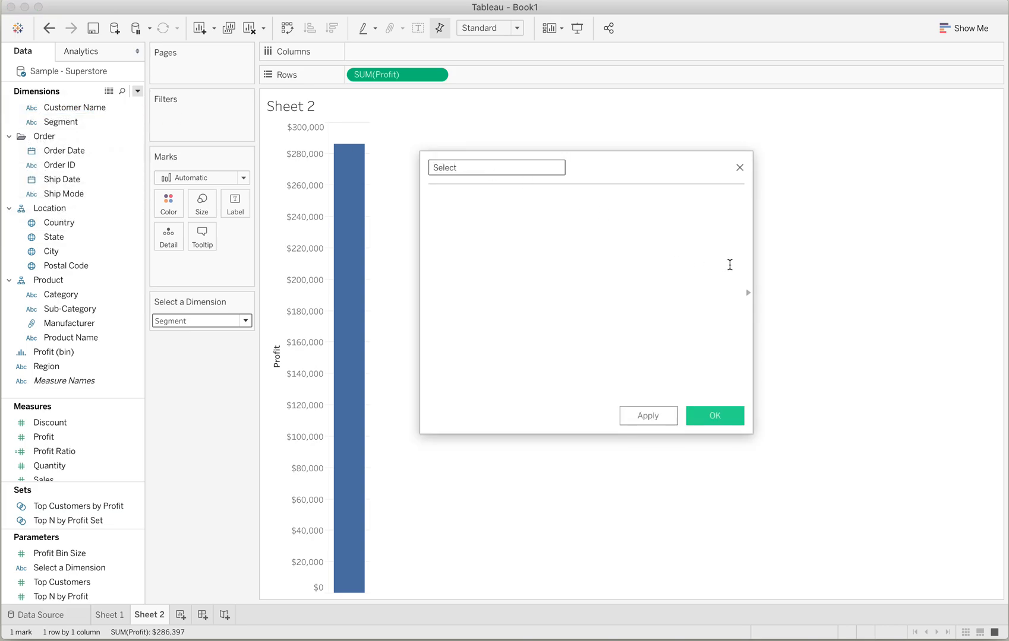
pyautogui.write('ed Dimension')
# Begin the formula with CASE [Select a Dimension] and the branch WHEN "Segment" THEN [Segment].
pyautogui.click(589, 215)
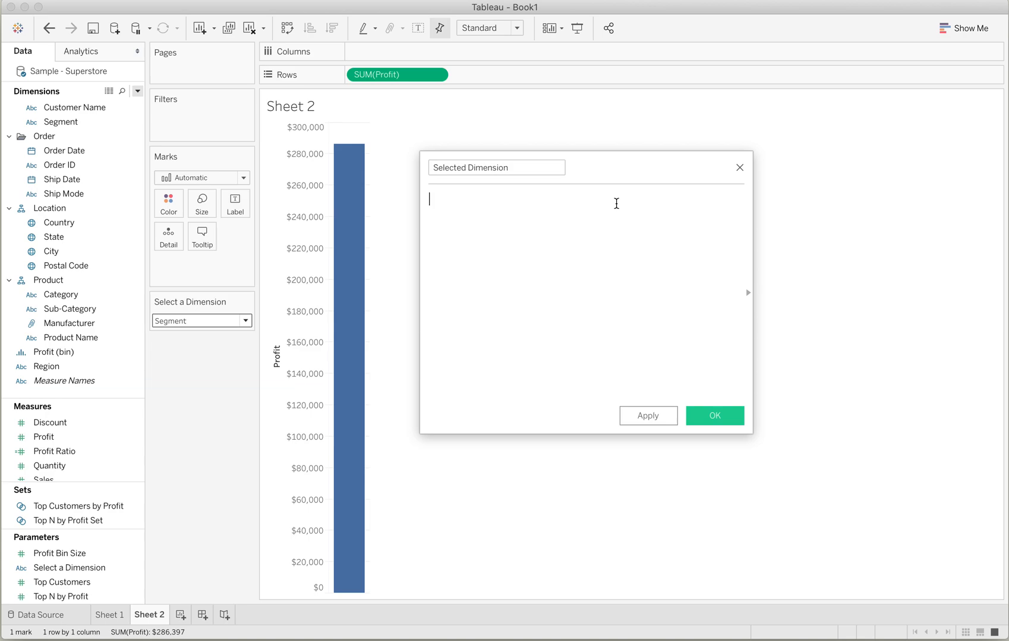
pyautogui.write('CASE')
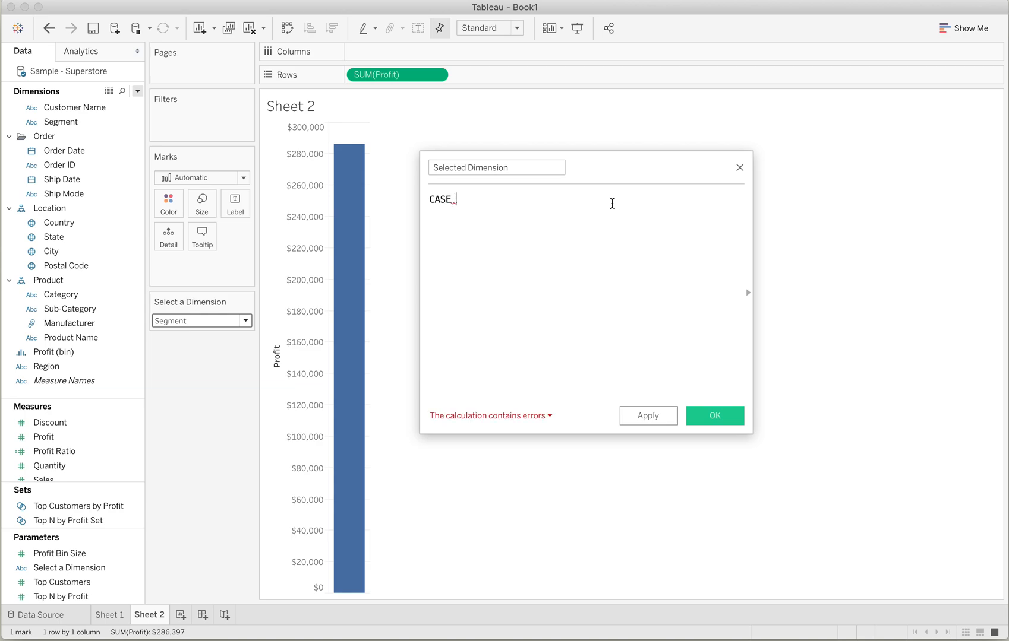
pyautogui.write('sel')
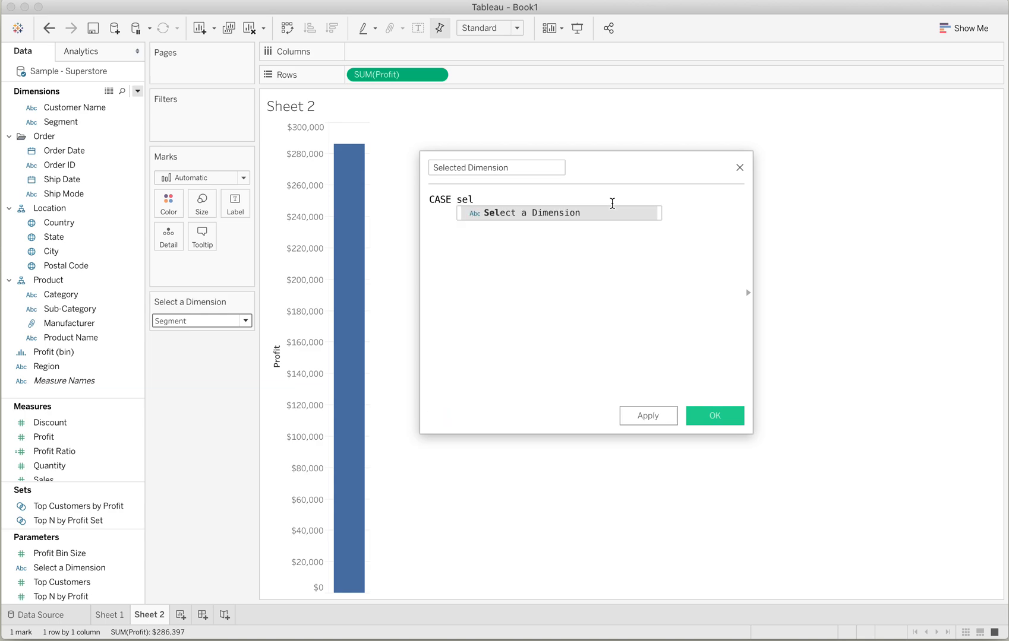
pyautogui.press('Return')
pyautogui.press('Return')
pyautogui.write('WHEN "Segment')
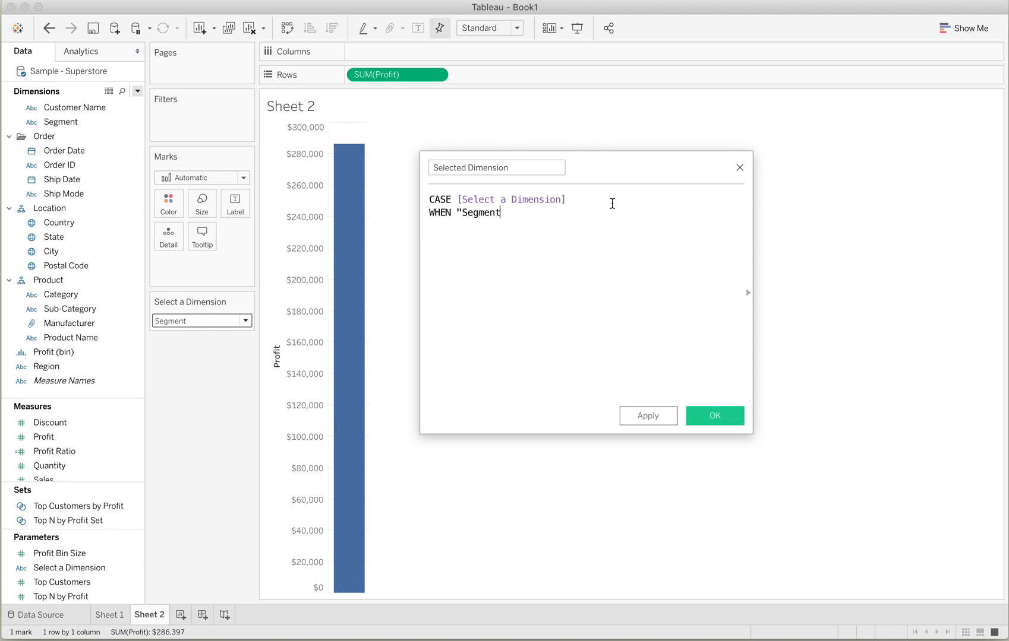
pyautogui.write('"')
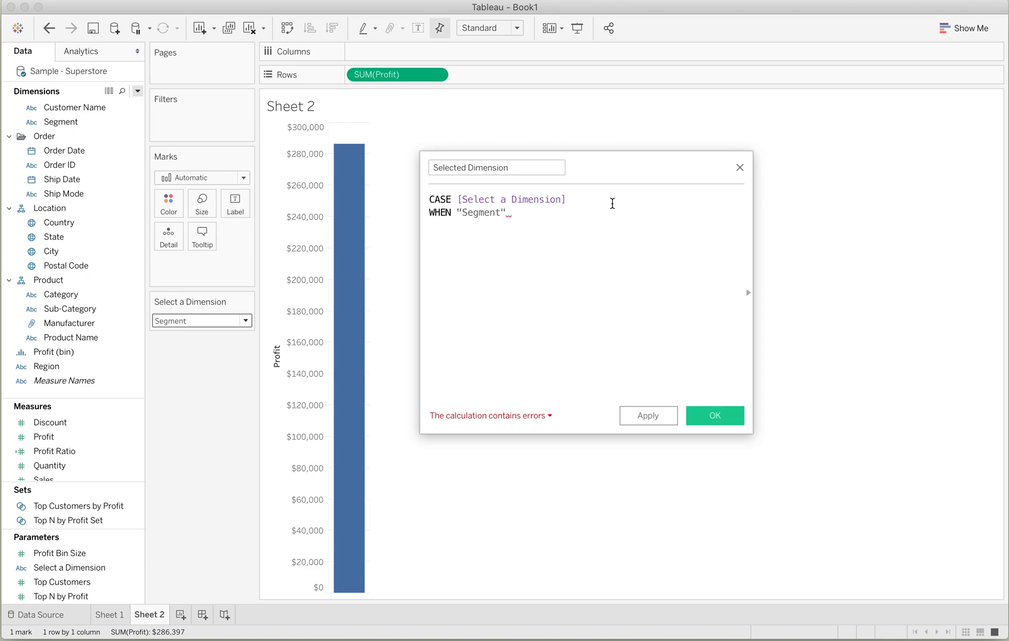
pyautogui.write(' THEN')
pyautogui.write(' seg')
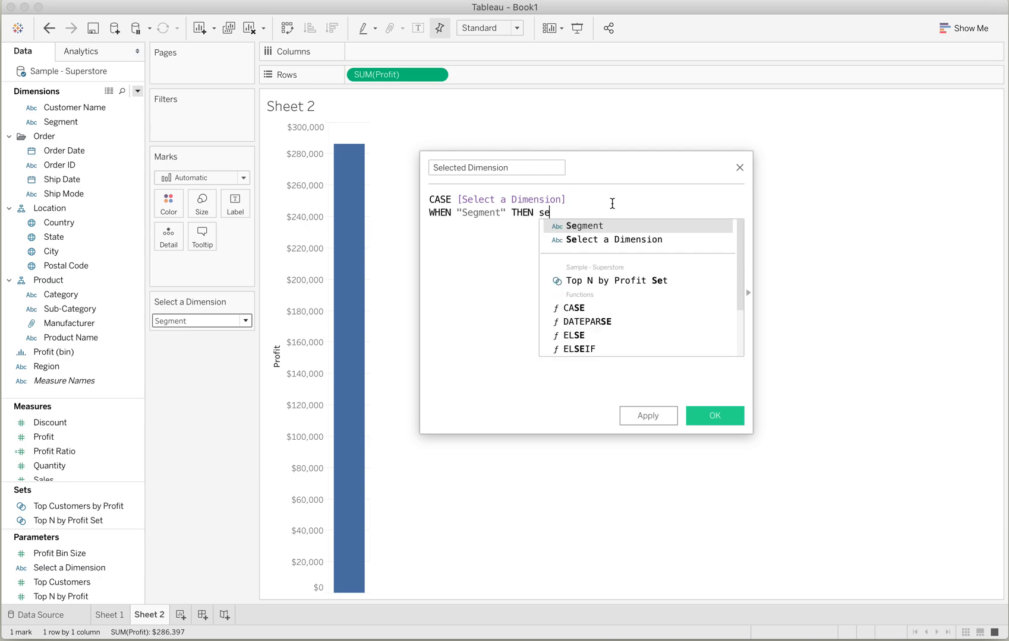
pyautogui.press('Return')
pyautogui.press('Return')
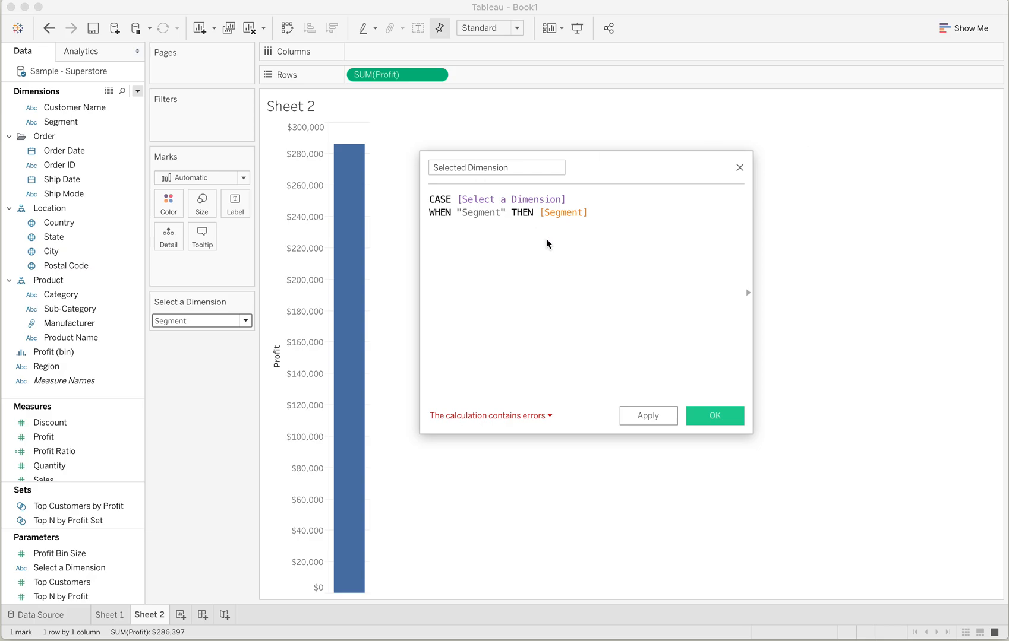
# Add the branches WHEN "Category" THEN [Category] and WHEN "Sub-Category" THEN [Sub-Category], and close the CASE statement with END.
pyautogui.click(500, 224)
pyautogui.write('WHEN "Category" THEN [Category] WHEN "Sub-Category" THEN [Sub-Category]')
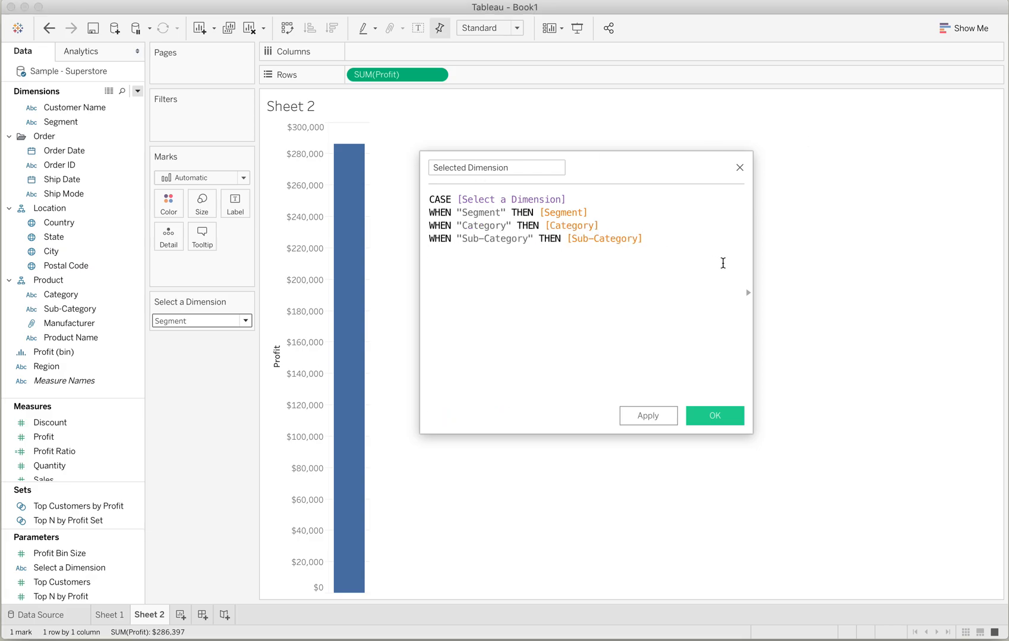
pyautogui.write('END')
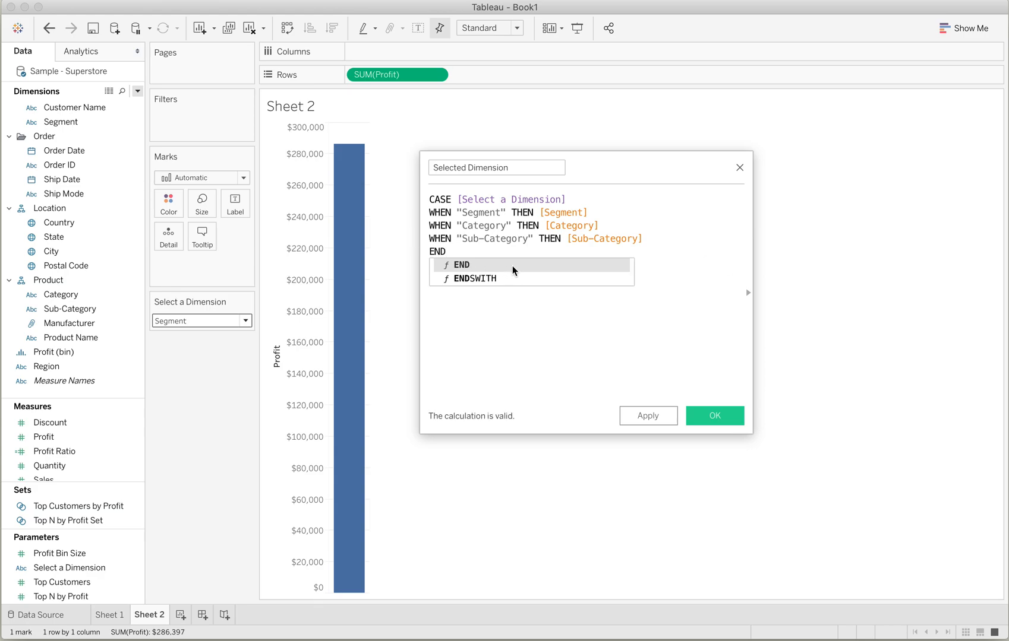
pyautogui.click(481, 265)
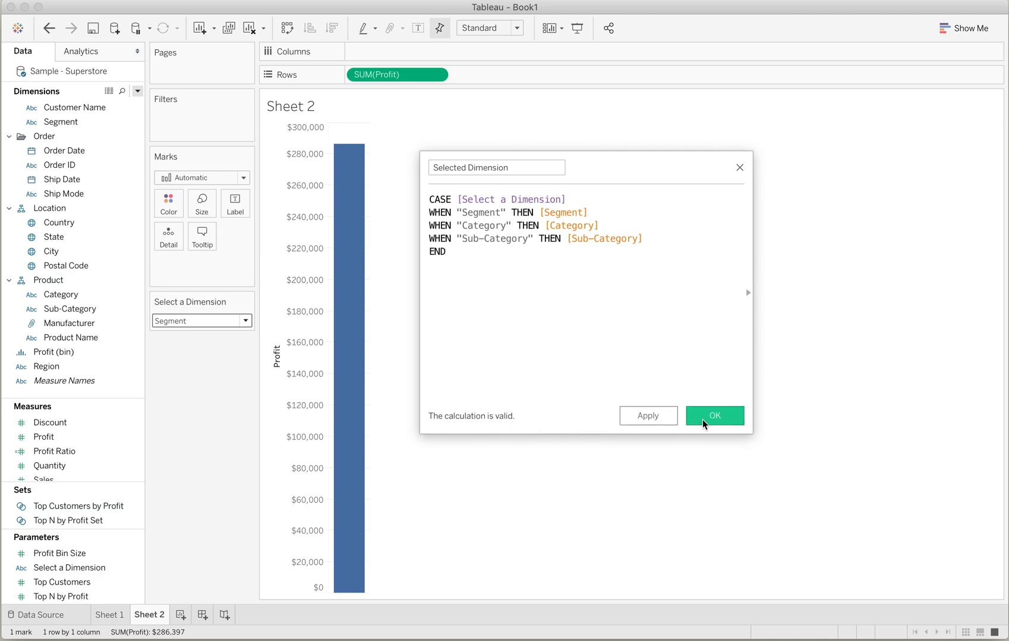
# Save the Selected Dimension calculated field and add it to Columns to split the profit bar.
pyautogui.click(724, 420)
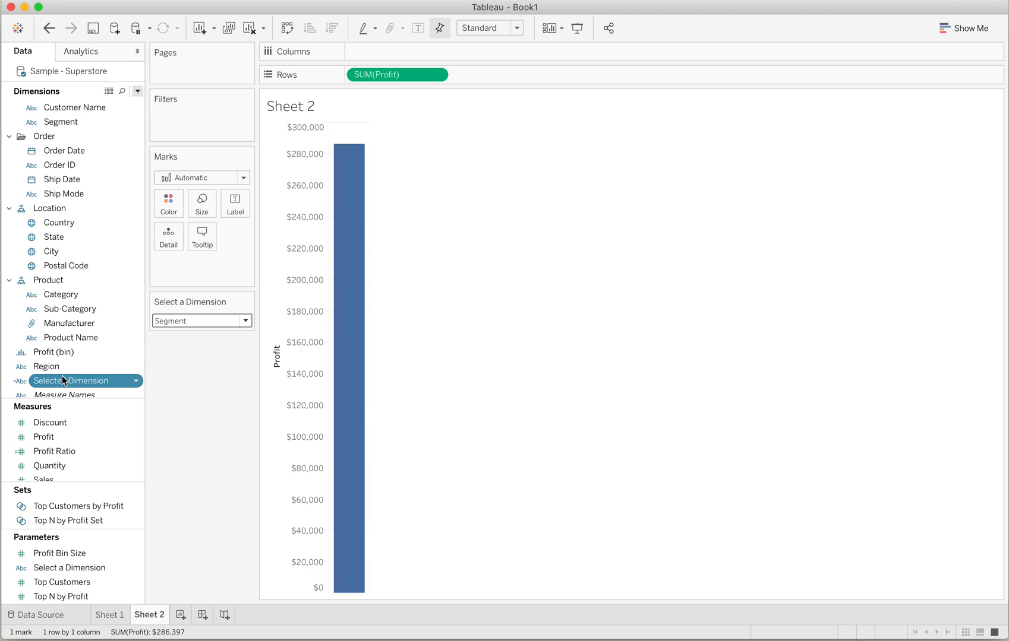
pyautogui.moveTo(59, 381)
pyautogui.mouseDown()
pyautogui.moveTo(256, 284)
pyautogui.moveTo(468, 122)
pyautogui.moveTo(442, 59)
pyautogui.mouseUp()
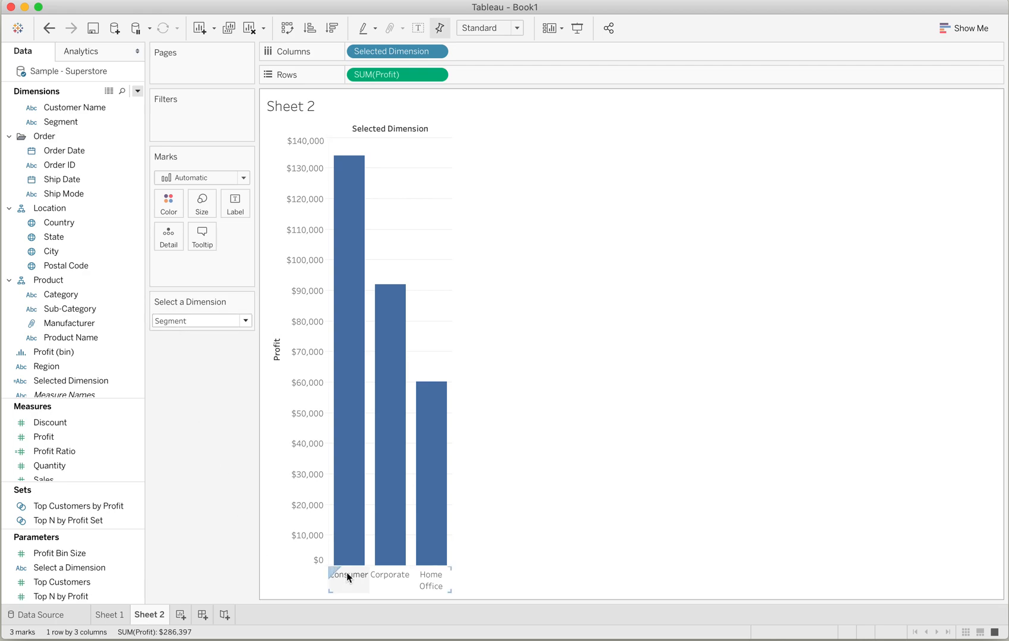
# Show mark labels on the bars so each one displays its profit.
pyautogui.moveTo(334, 328)
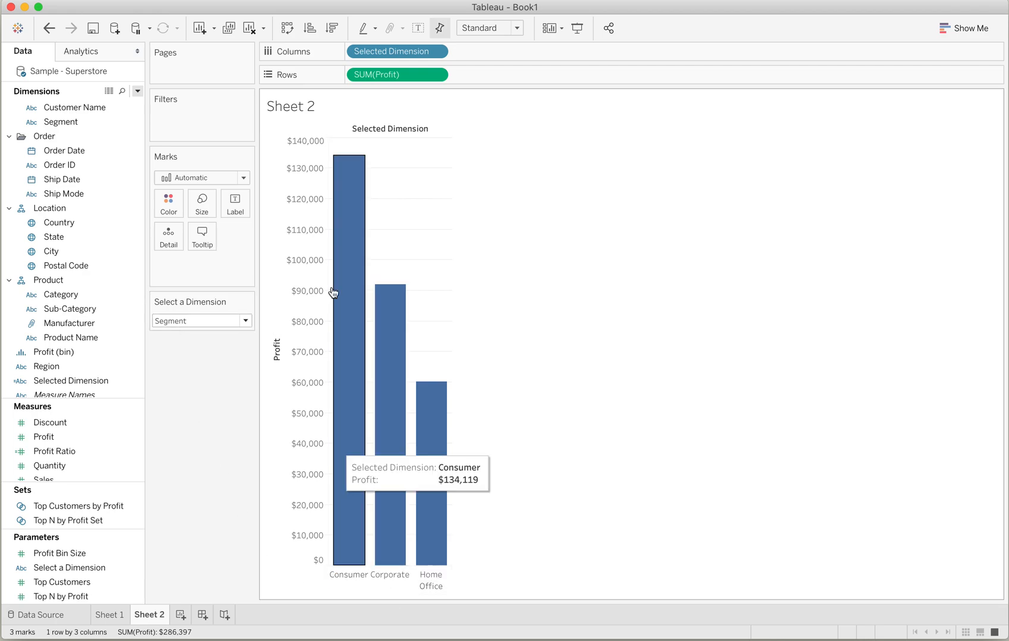
pyautogui.moveTo(385, 322)
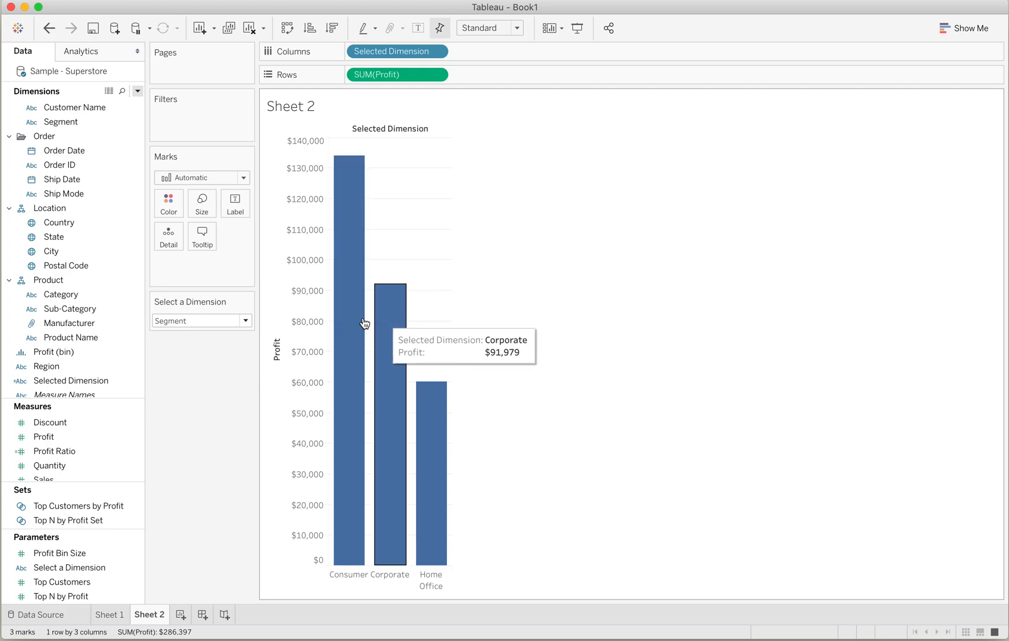
pyautogui.moveTo(367, 254)
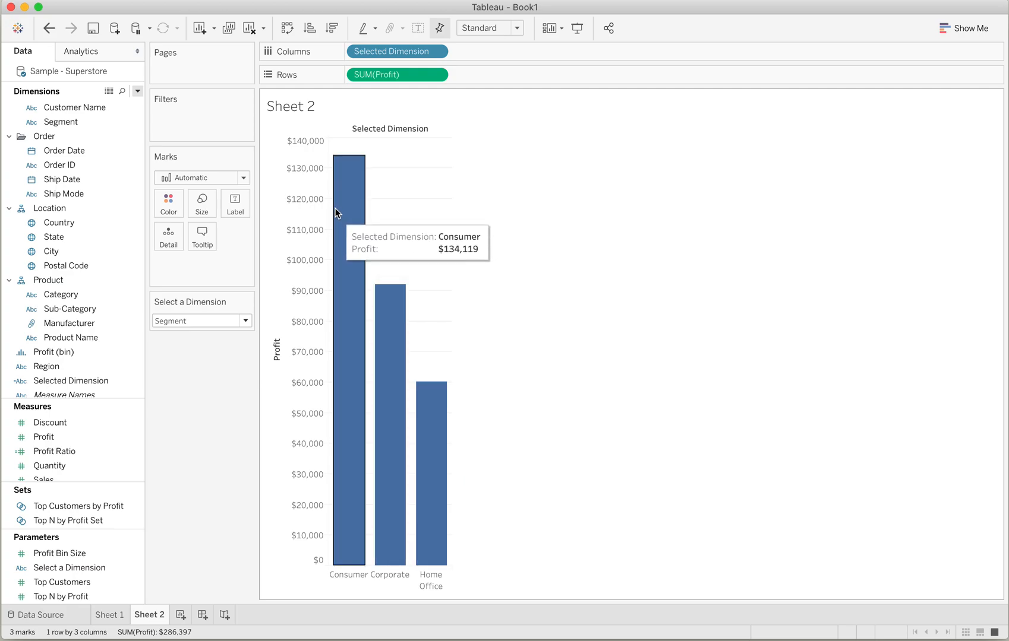
pyautogui.click(238, 210)
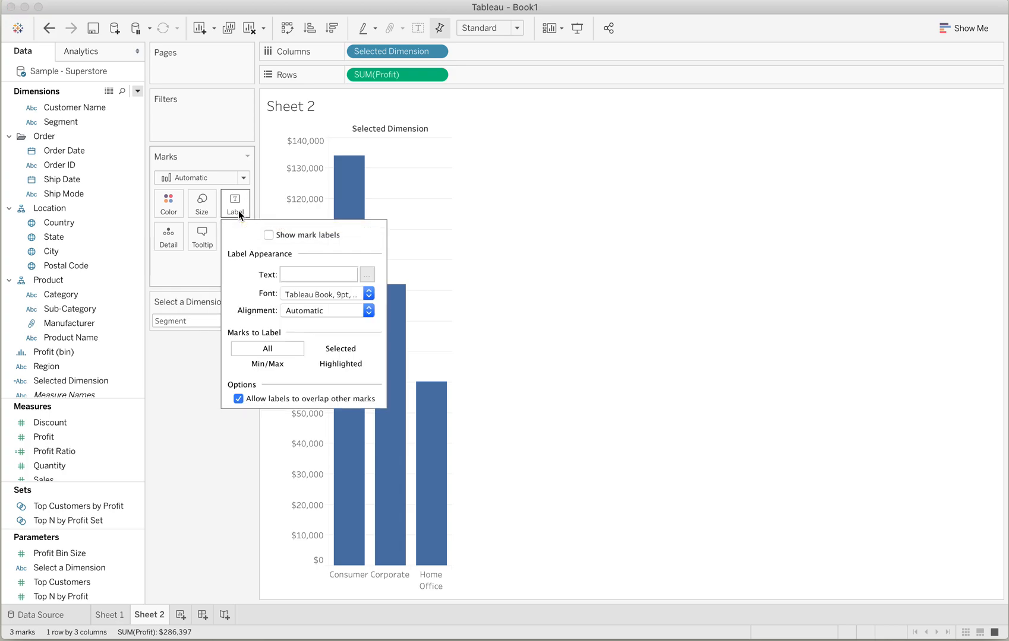
pyautogui.click(269, 236)
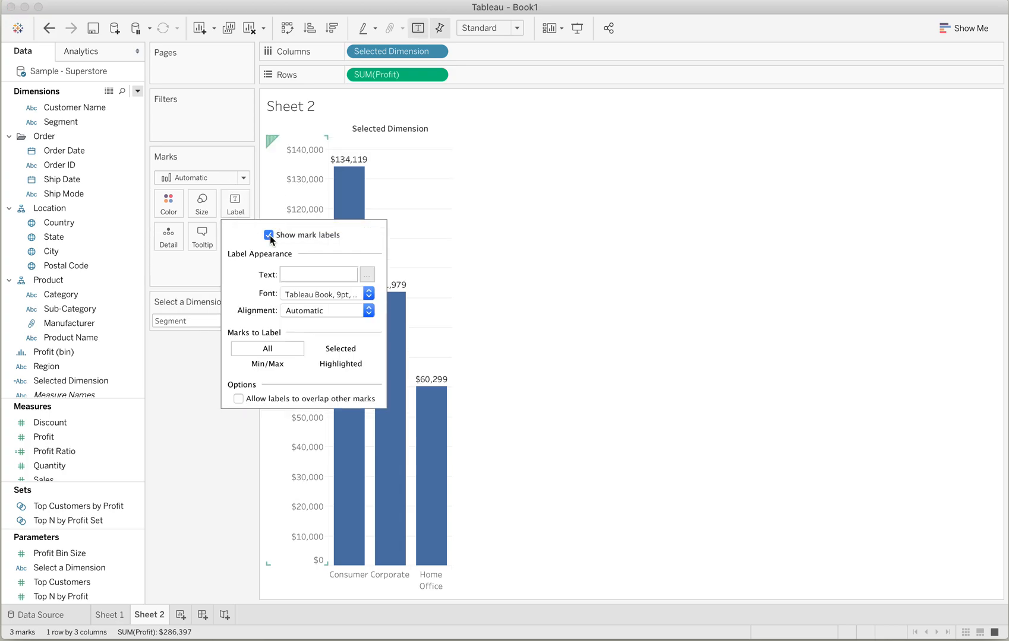
pyautogui.click(241, 468)
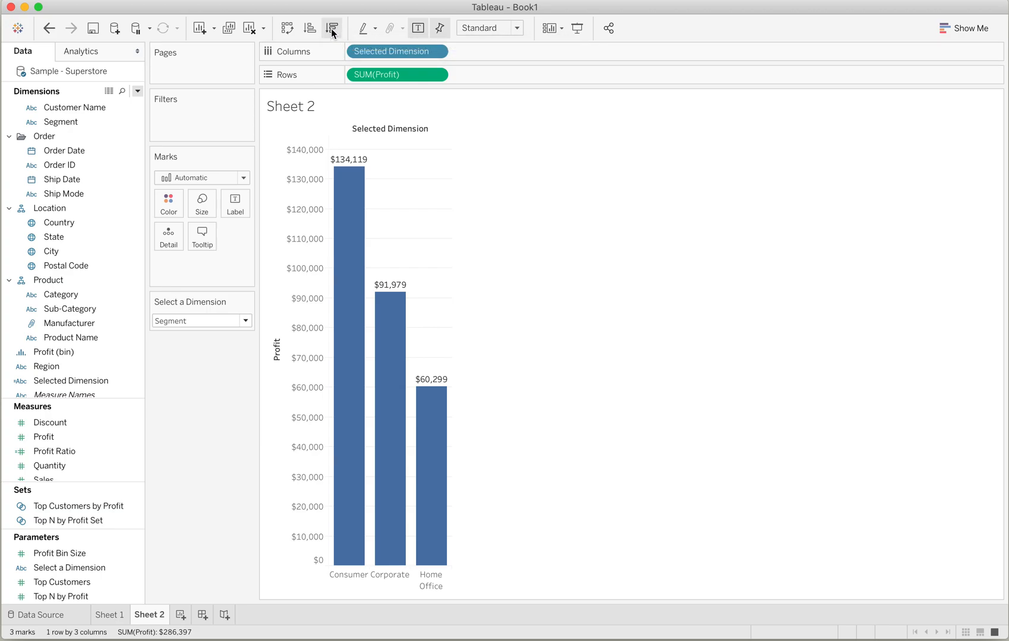
# Switch the Select a Dimension parameter to Sub-Category and sort the bars in descending order of profit.
pyautogui.click(244, 321)
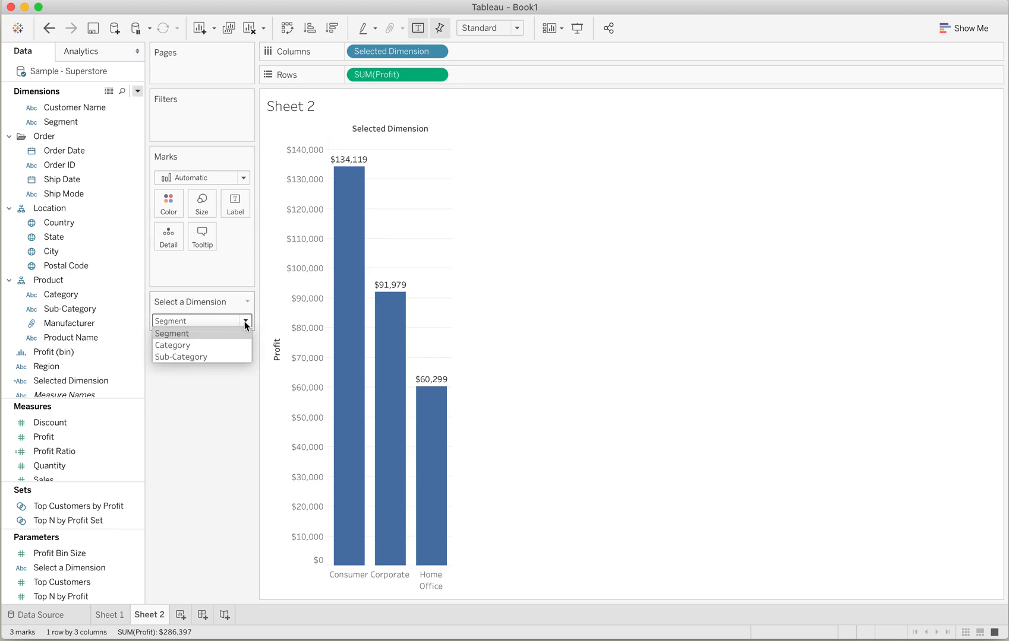
pyautogui.click(208, 356)
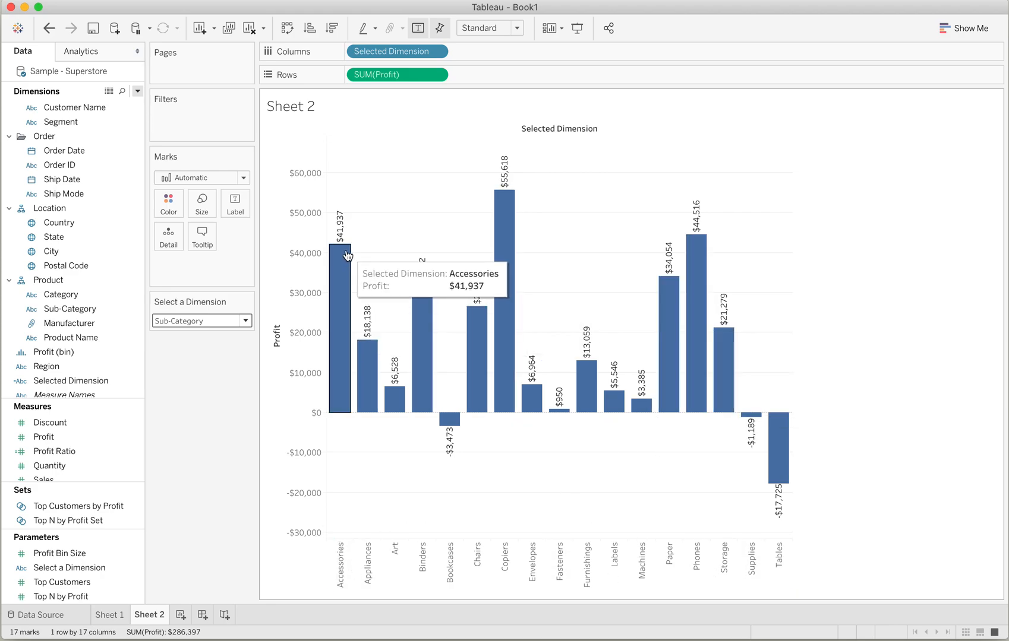
pyautogui.click(331, 32)
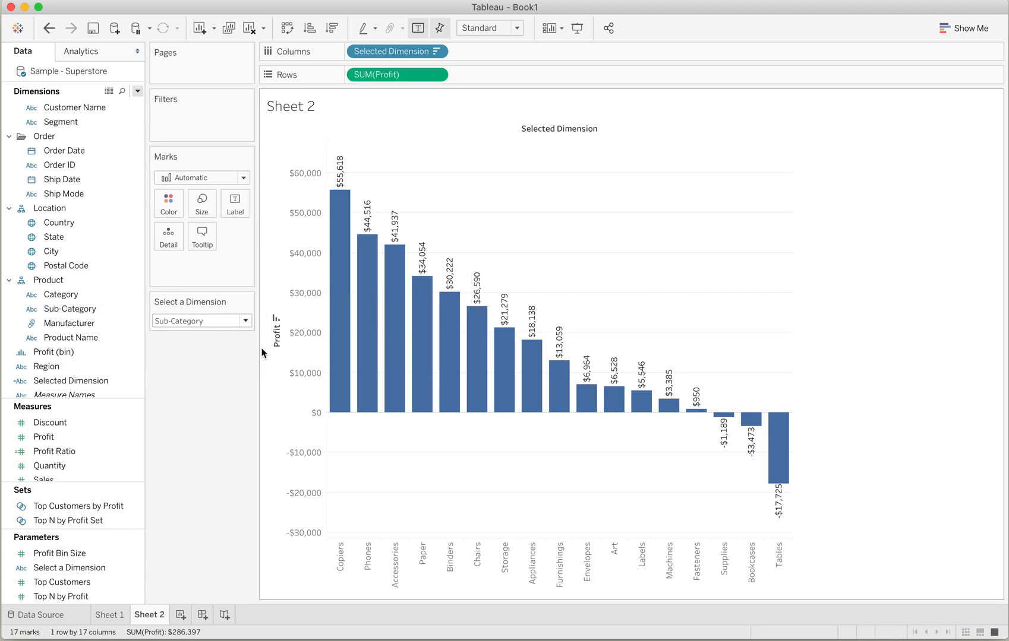
# Set the Select a Dimension parameter to Category and hide the field labels for columns above the chart.
pyautogui.click(244, 321)
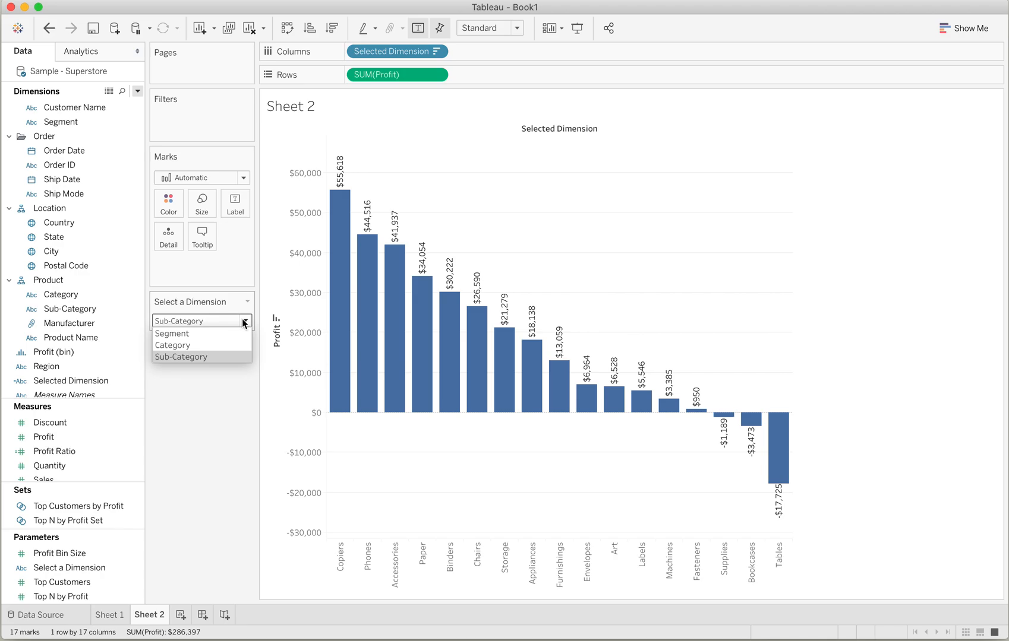
pyautogui.click(197, 346)
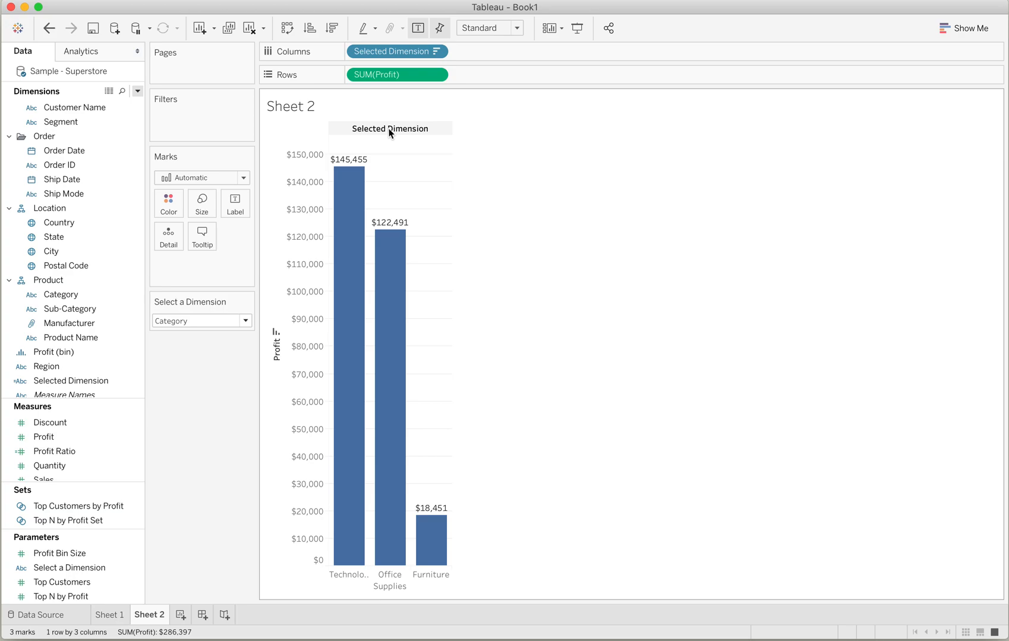
pyautogui.rightClick(434, 128)
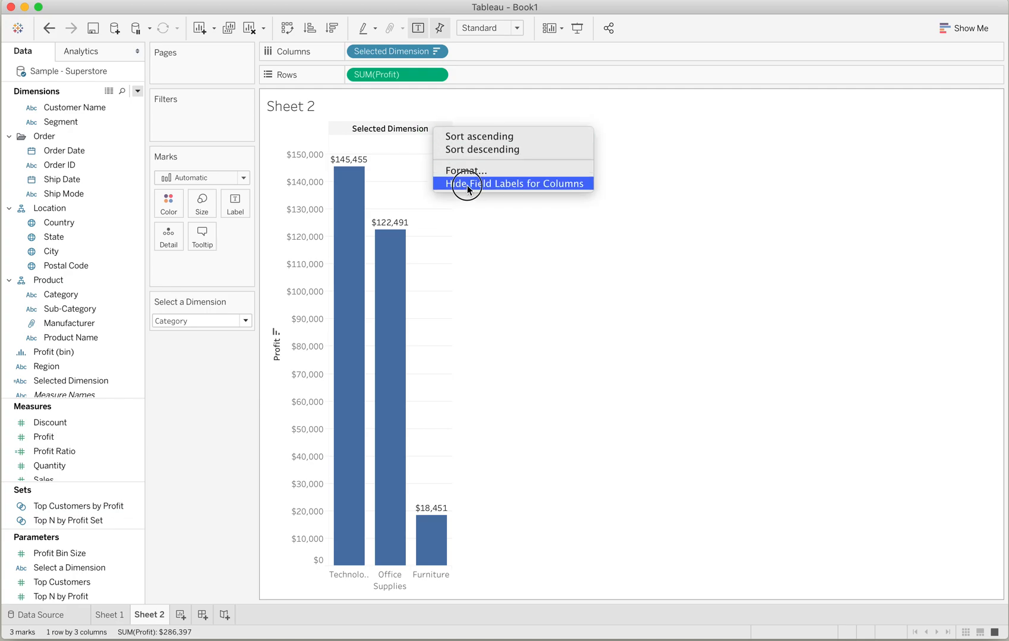
pyautogui.click(466, 188)
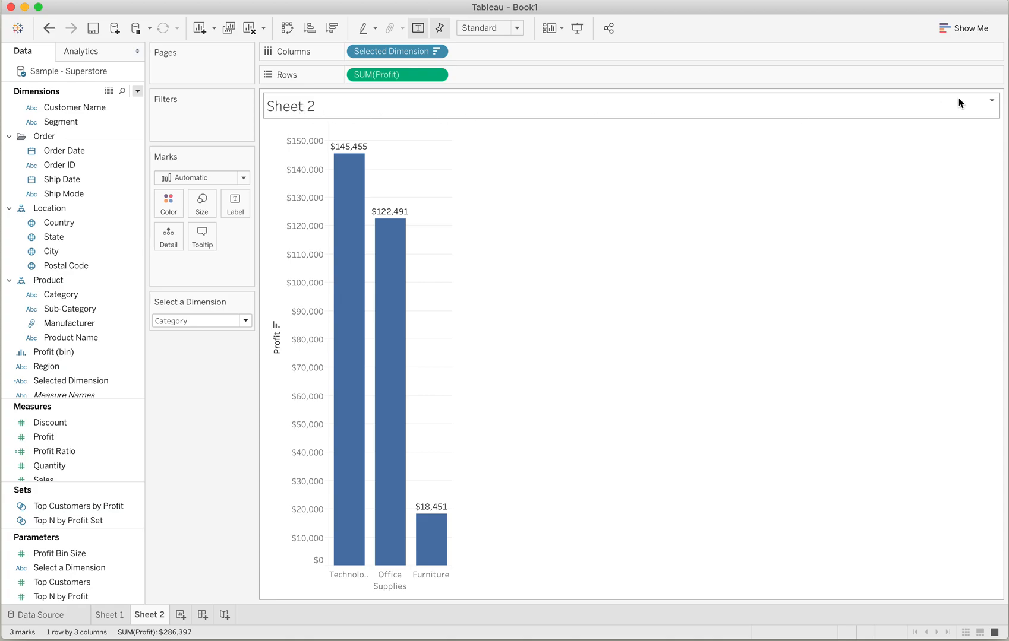
# Replace the sheet title with "Total Profit by" followed by the inserted <Parameters.Select a Dimension> value.
pyautogui.click(991, 101)
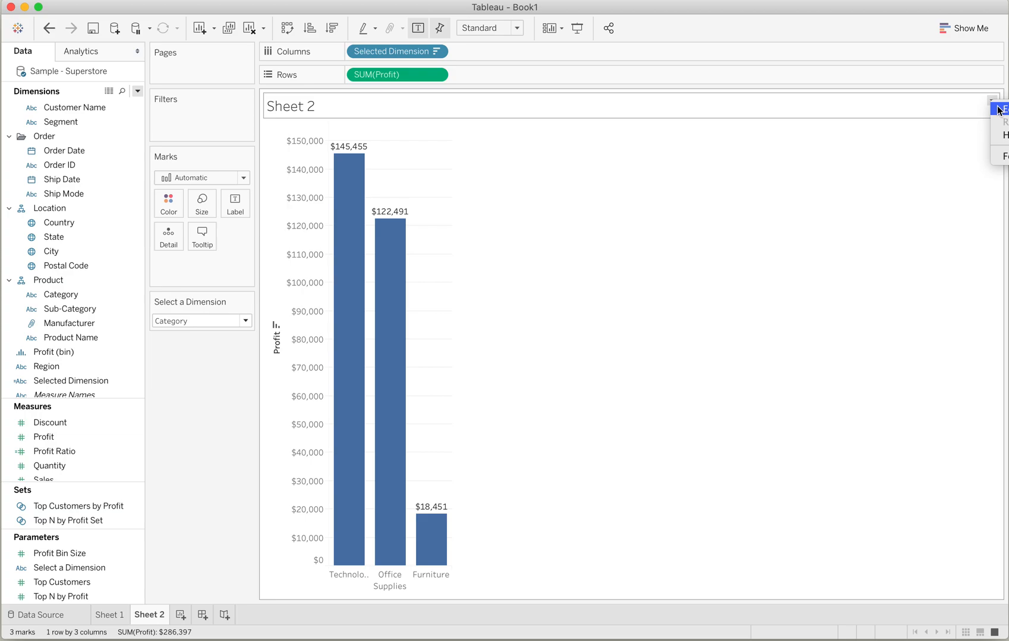
pyautogui.click(1001, 113)
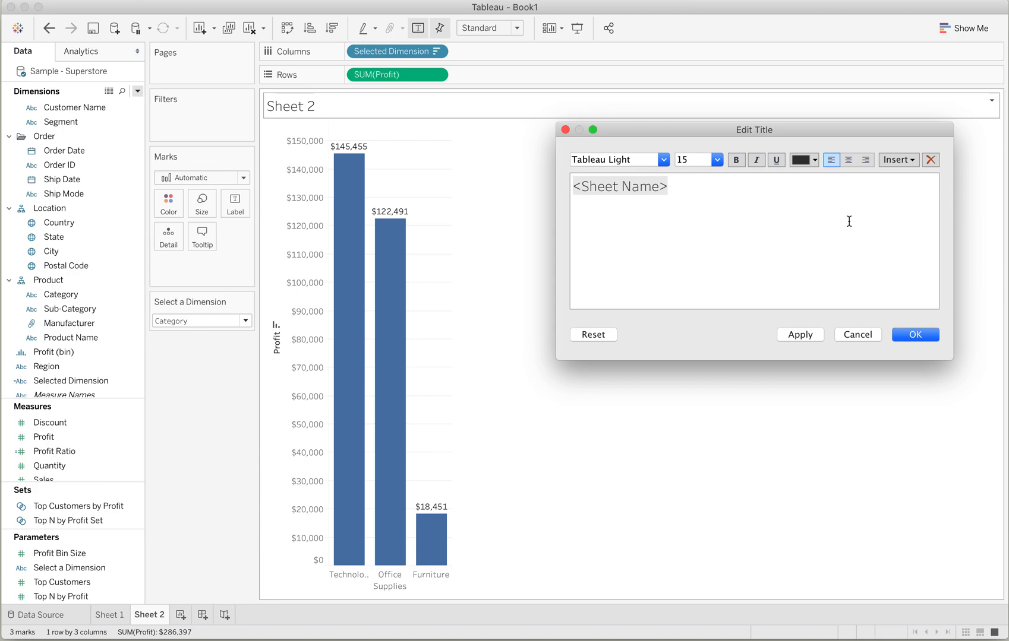
pyautogui.moveTo(691, 187); pyautogui.dragTo(532, 184)
pyautogui.press('BackSpace')
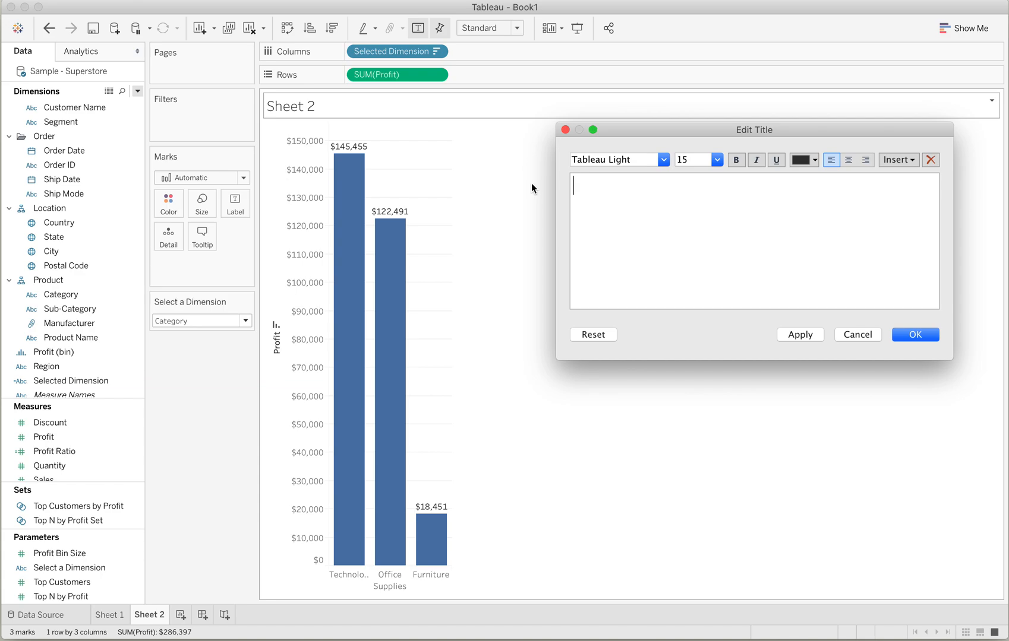
pyautogui.write('Total Profit by')
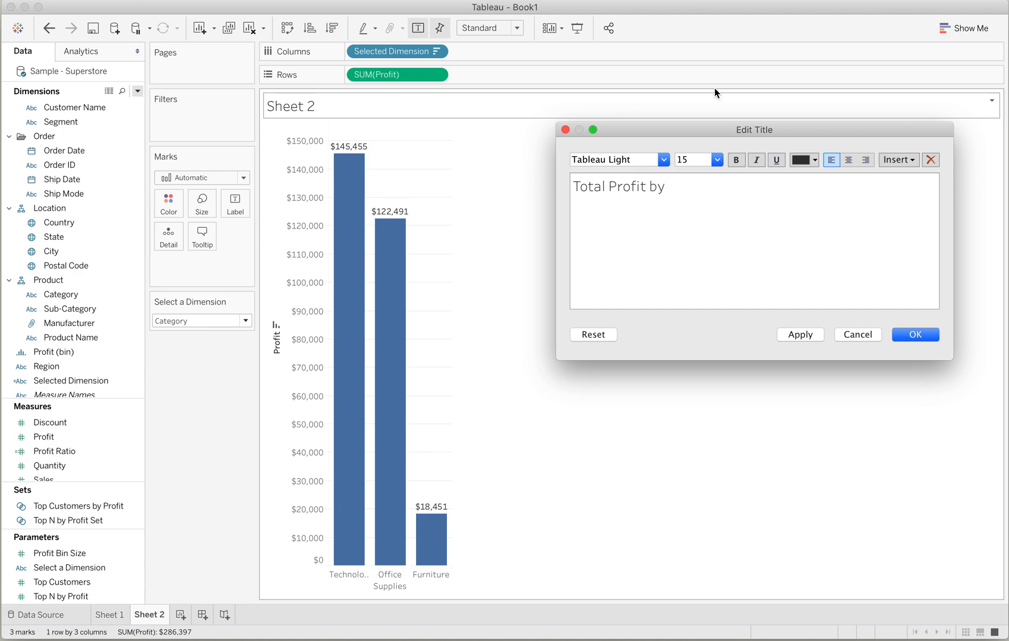
pyautogui.click(910, 160)
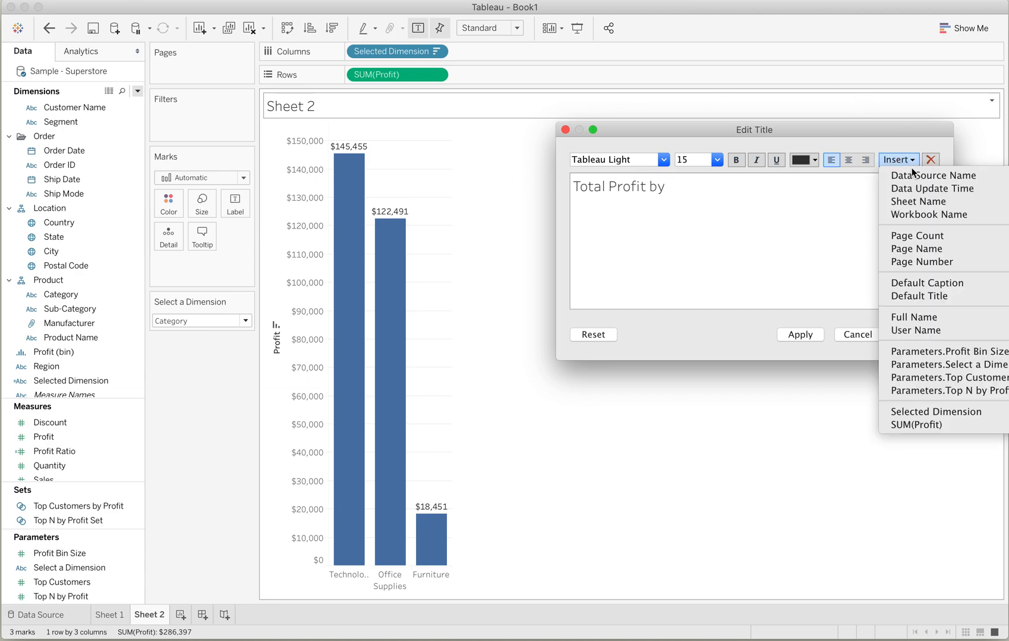
pyautogui.click(915, 364)
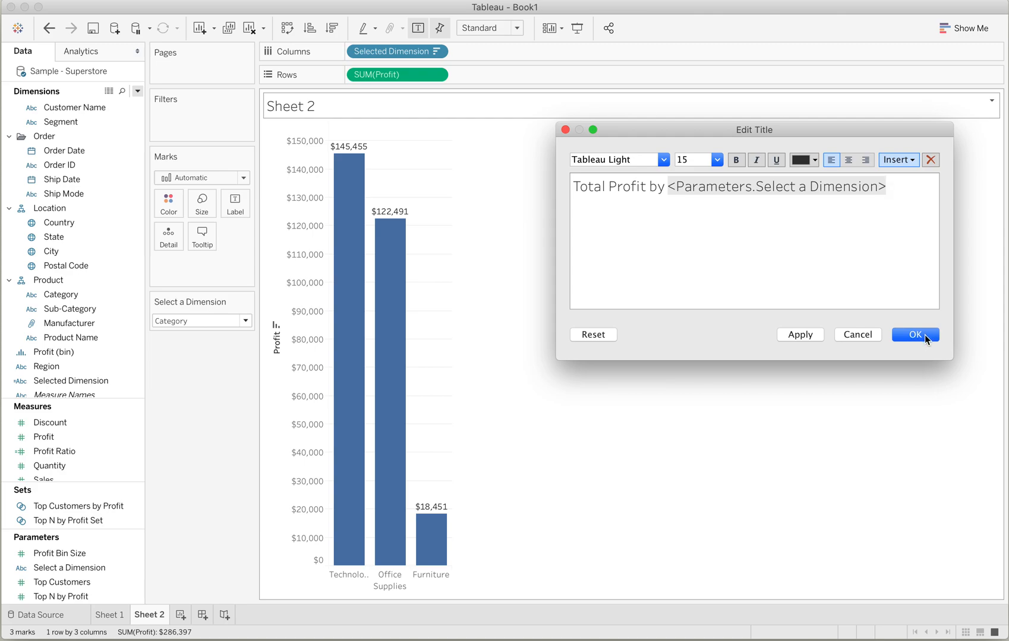
pyautogui.click(920, 337)
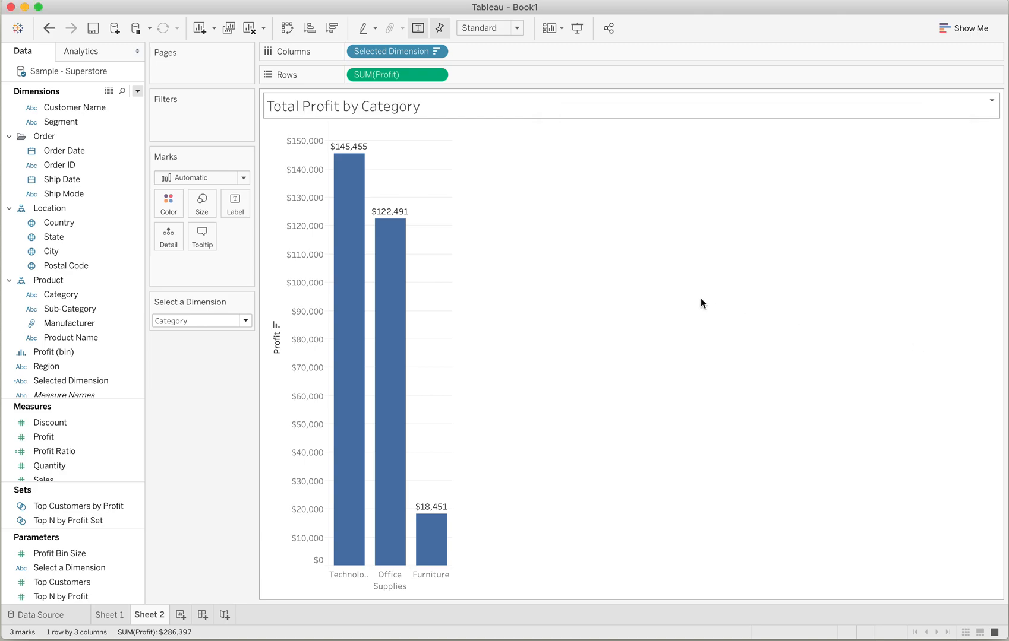
# Switch the Select a Dimension parameter to Sub-Category to test the dynamic chart title.
pyautogui.click(245, 321)
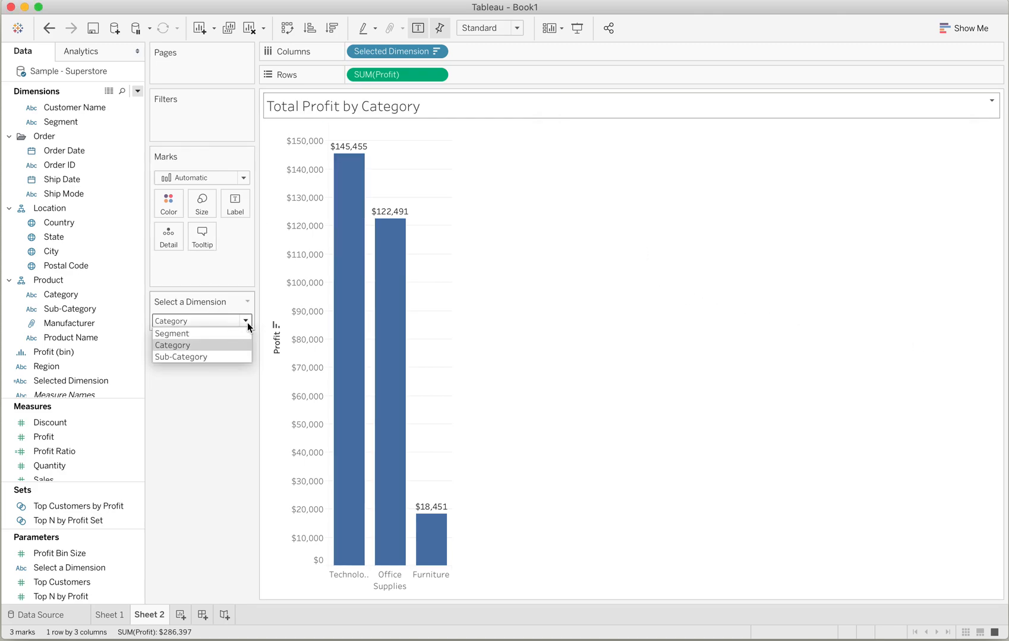
pyautogui.click(226, 356)
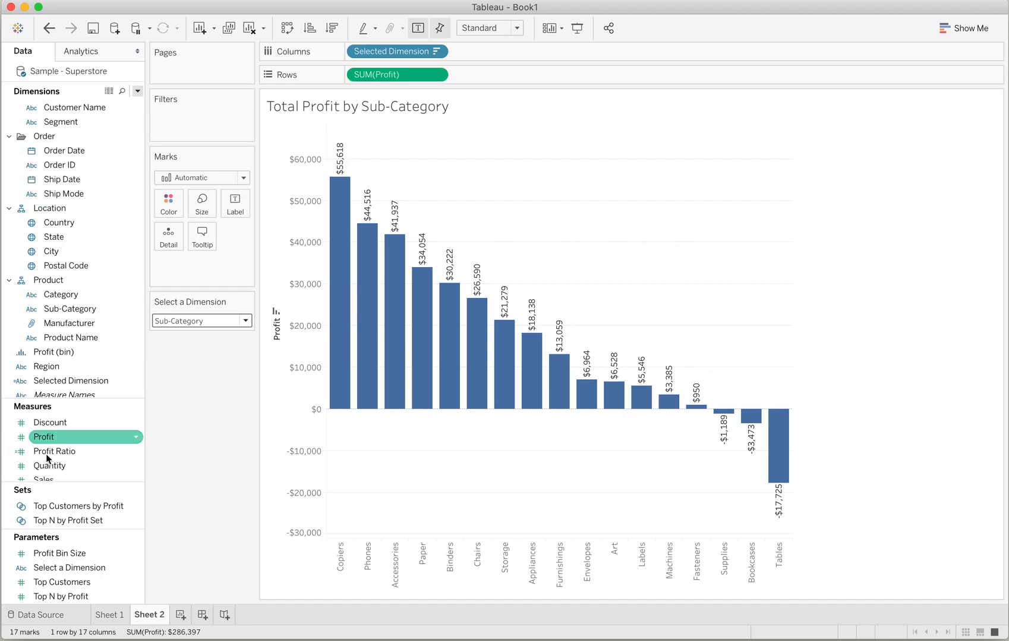
pyautogui.scroll(-3, 57, 425)
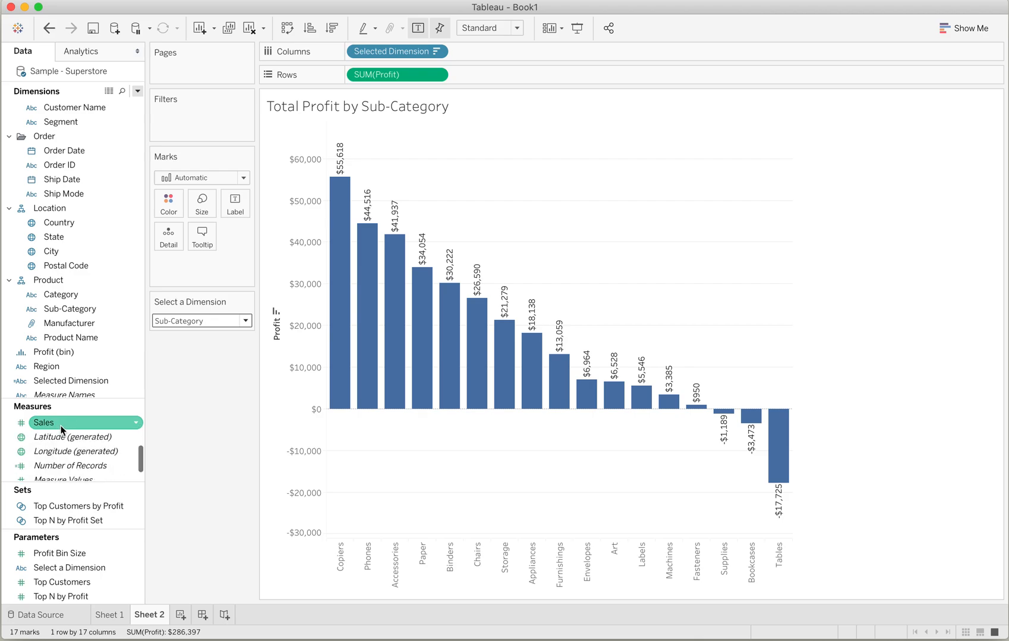